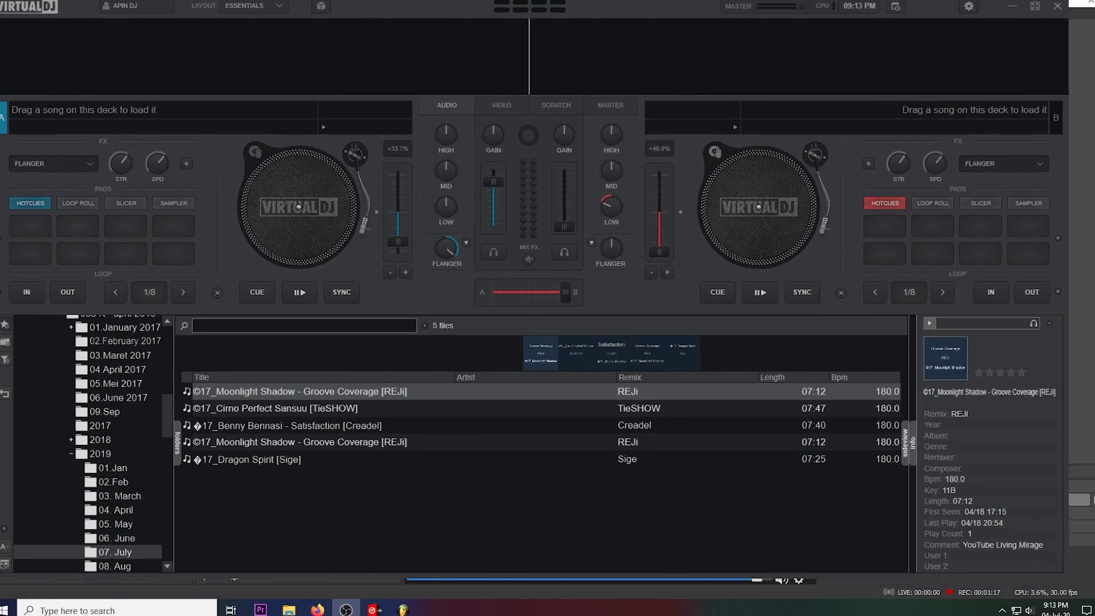
Step: Switch to OBS Studio and review the streaming output settings, including the bitrate, preset and profile
left_click(346, 610)
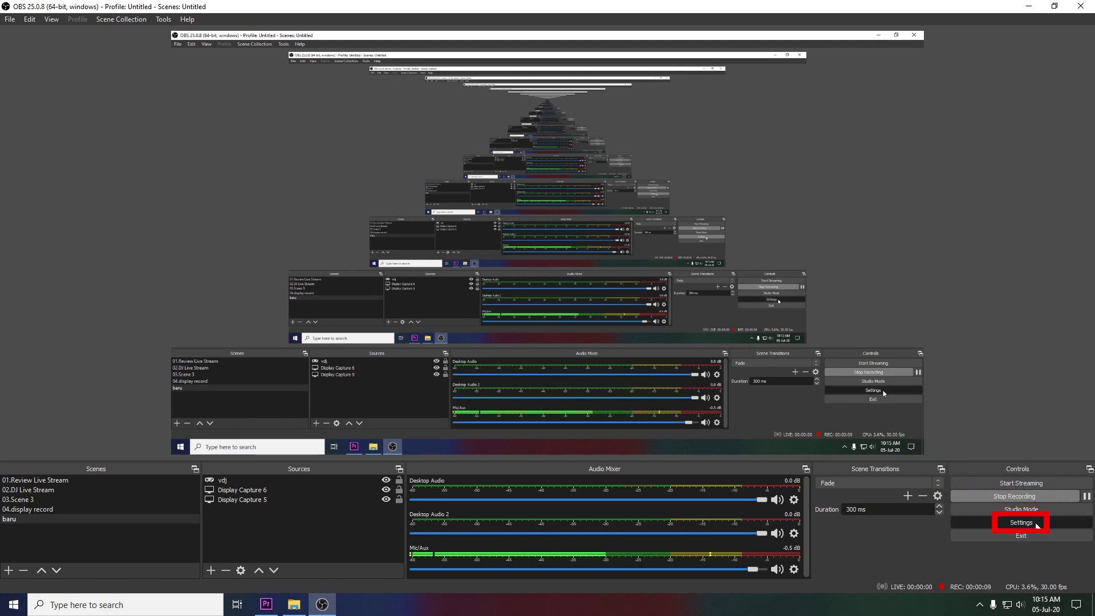
left_click(1037, 524)
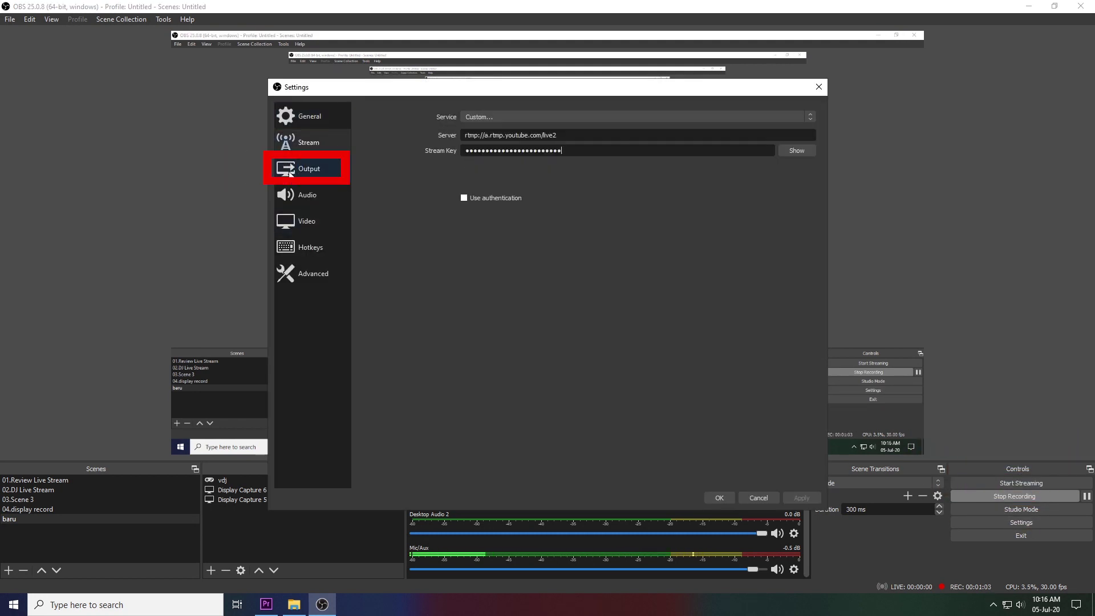
left_click(308, 172)
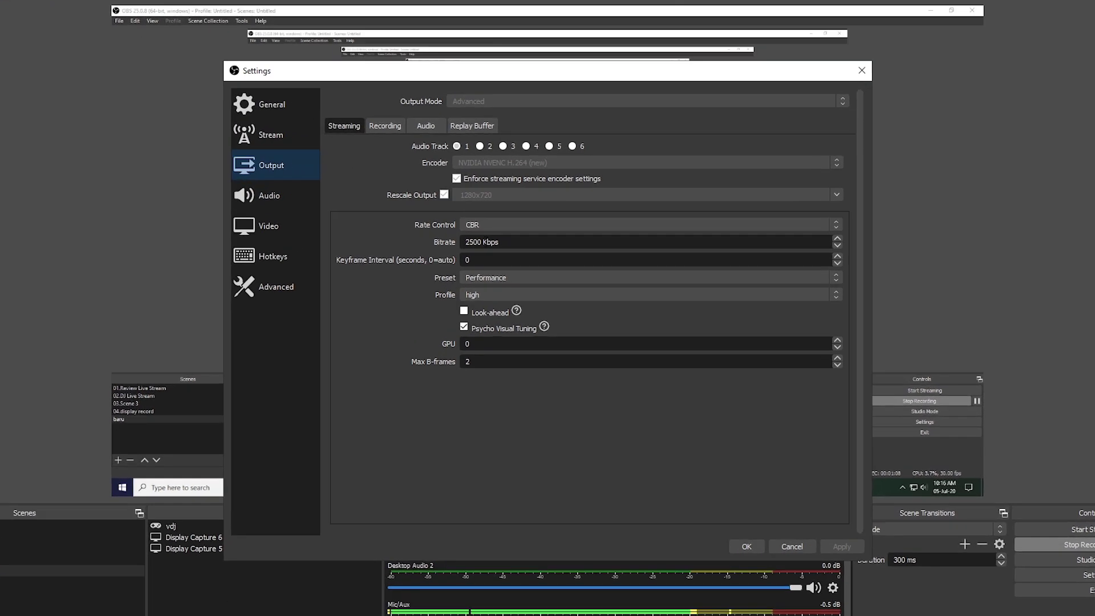
double_click(523, 234)
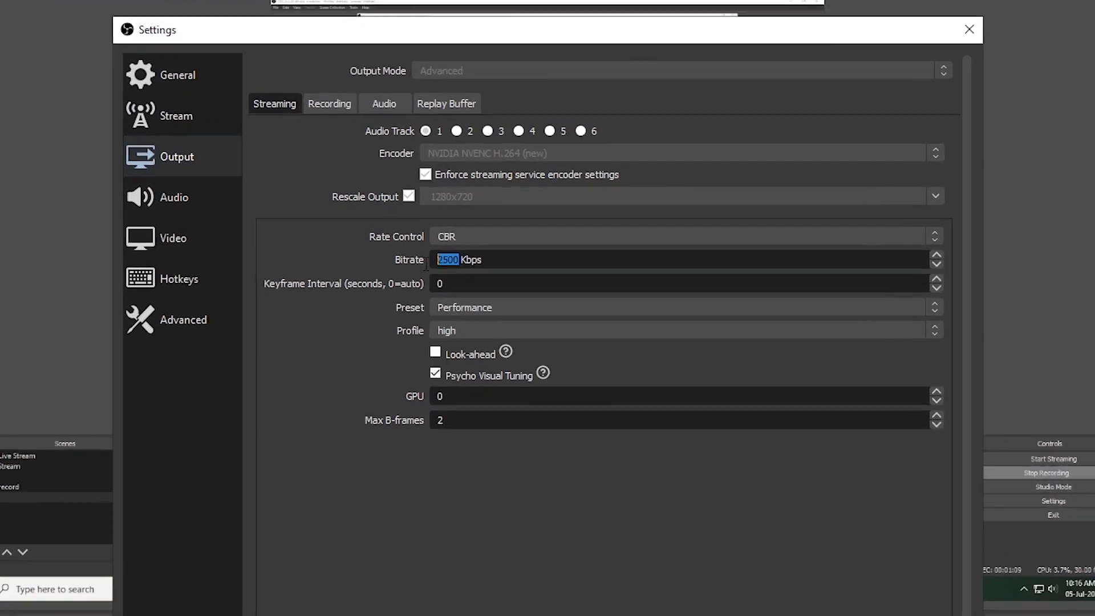
left_click(510, 265)
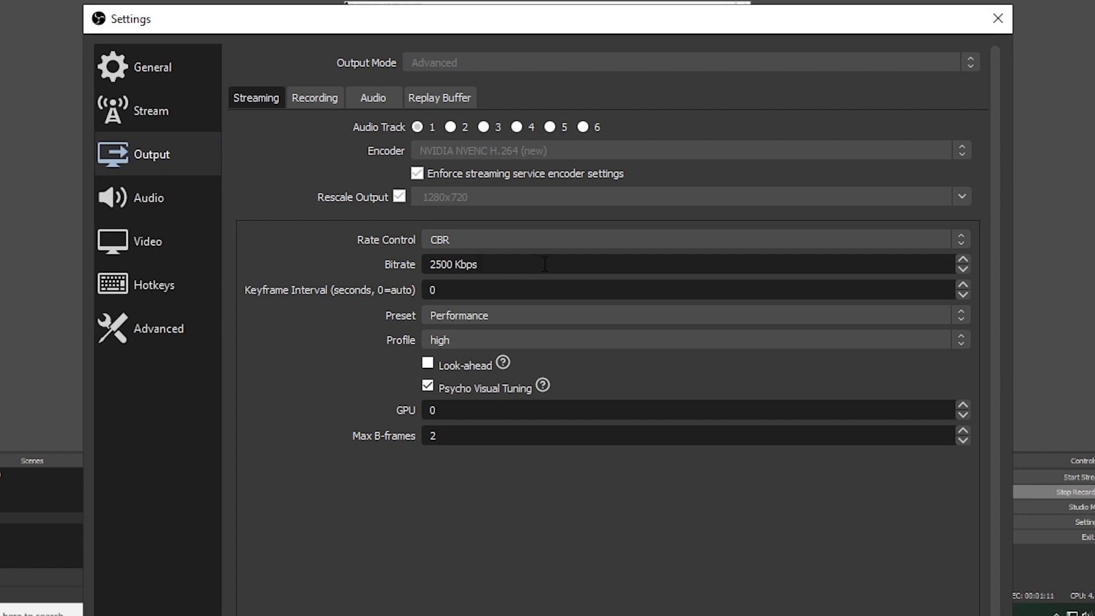
double_click(441, 264)
left_click(511, 333)
left_click(494, 348)
Step: Set the recording output's rate control to CBR and check the output's audio track and replay buffer settings
left_click(328, 99)
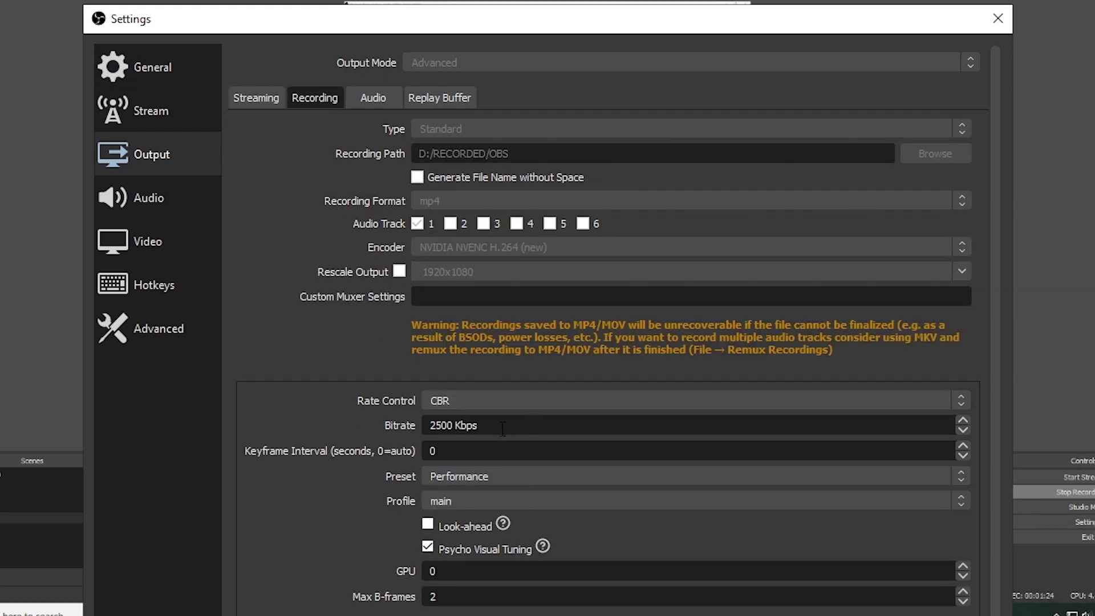
left_click(518, 401)
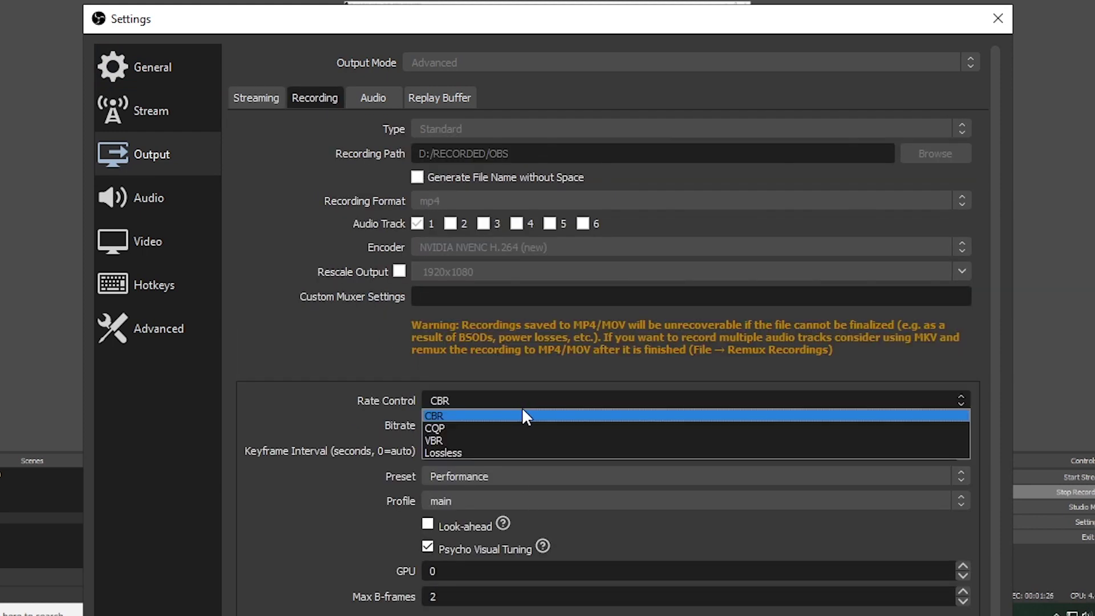
left_click(527, 415)
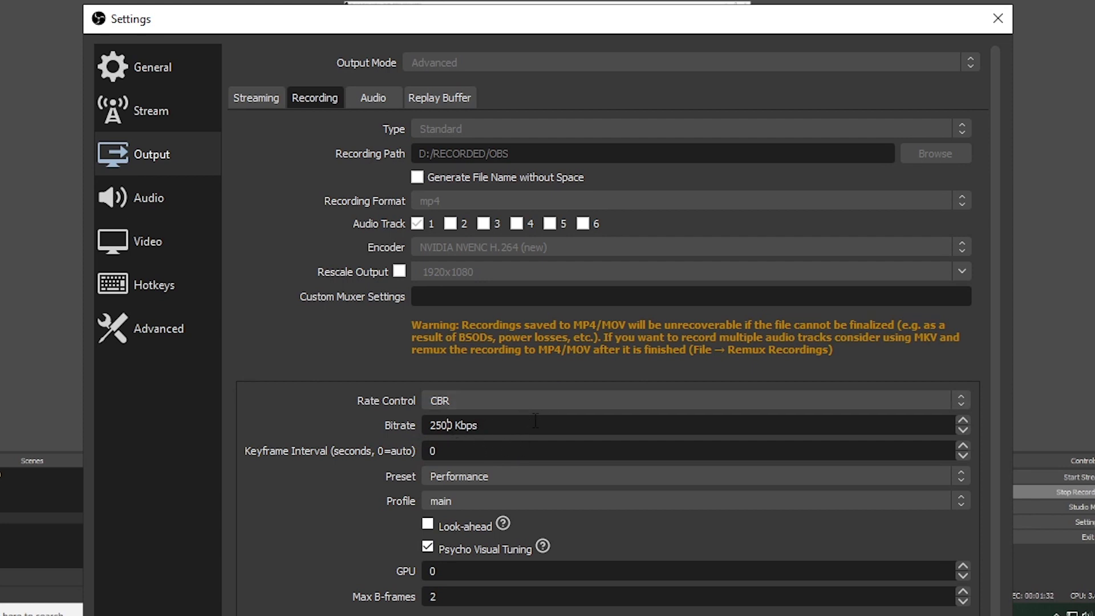
left_click(374, 97)
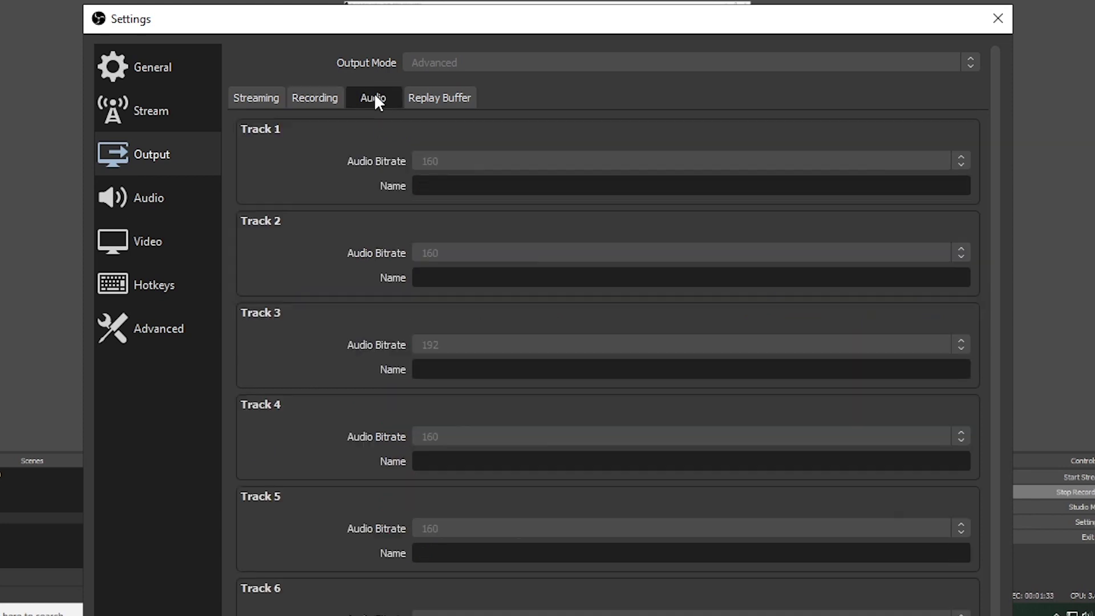
left_click(443, 100)
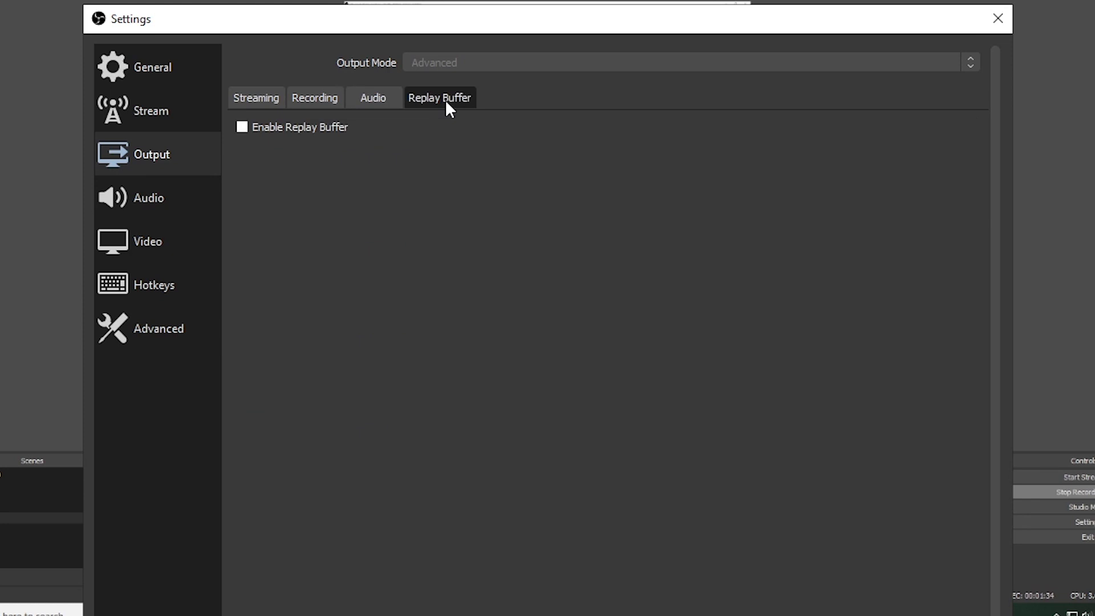
Step: Set both desktop audio devices to Speakers (3- MixTrack Pro 3) and Mic/Auxiliary Audio to Microphone (2- High Definition Audio Device)
left_click(148, 199)
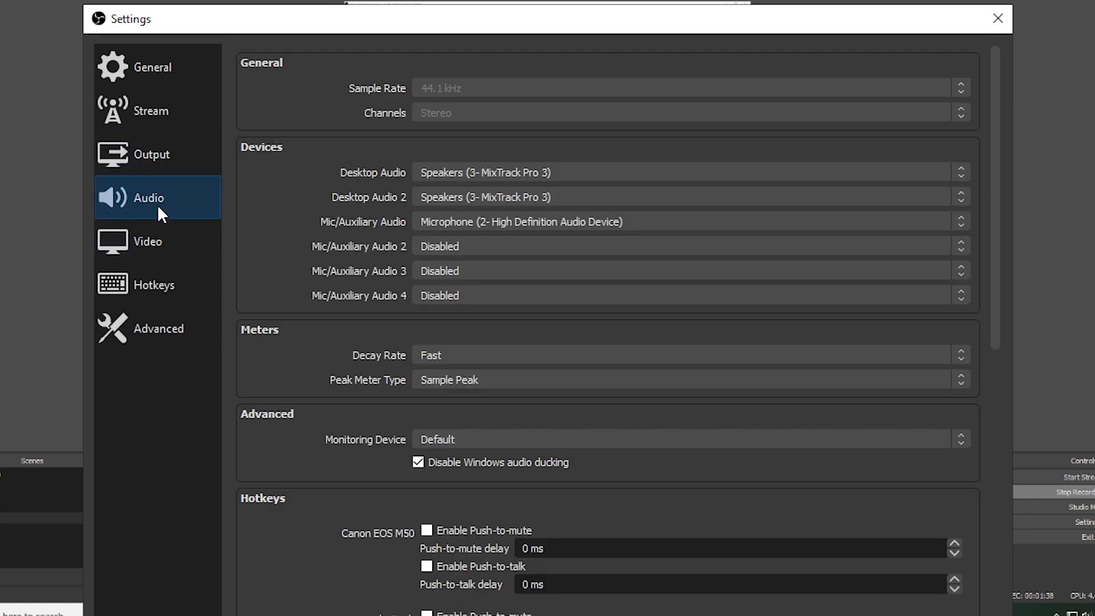
left_click(551, 173)
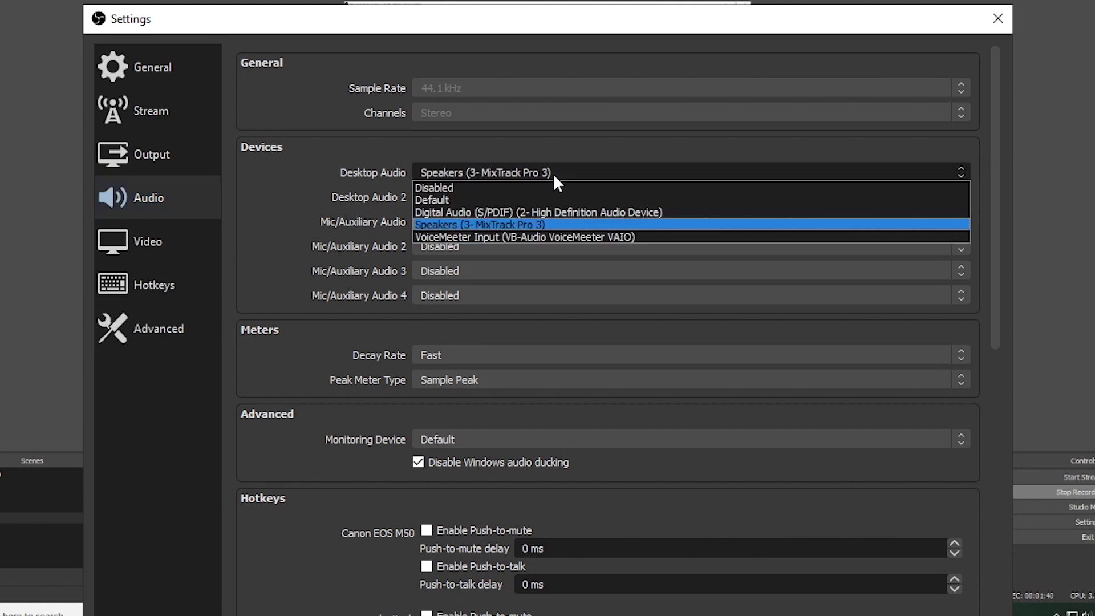
left_click(548, 224)
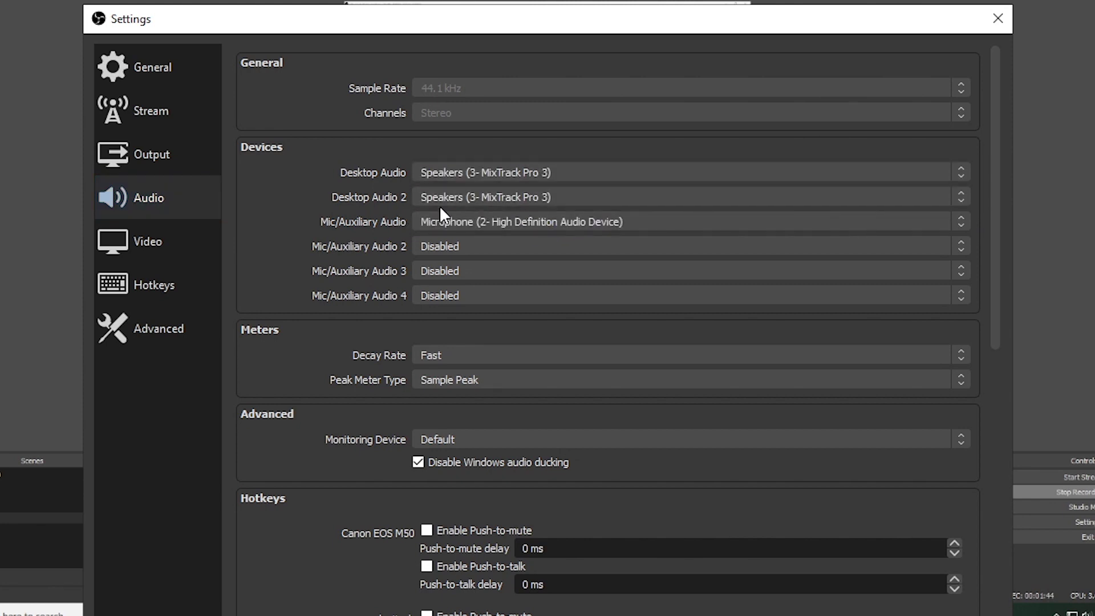
left_click(493, 198)
left_click(513, 251)
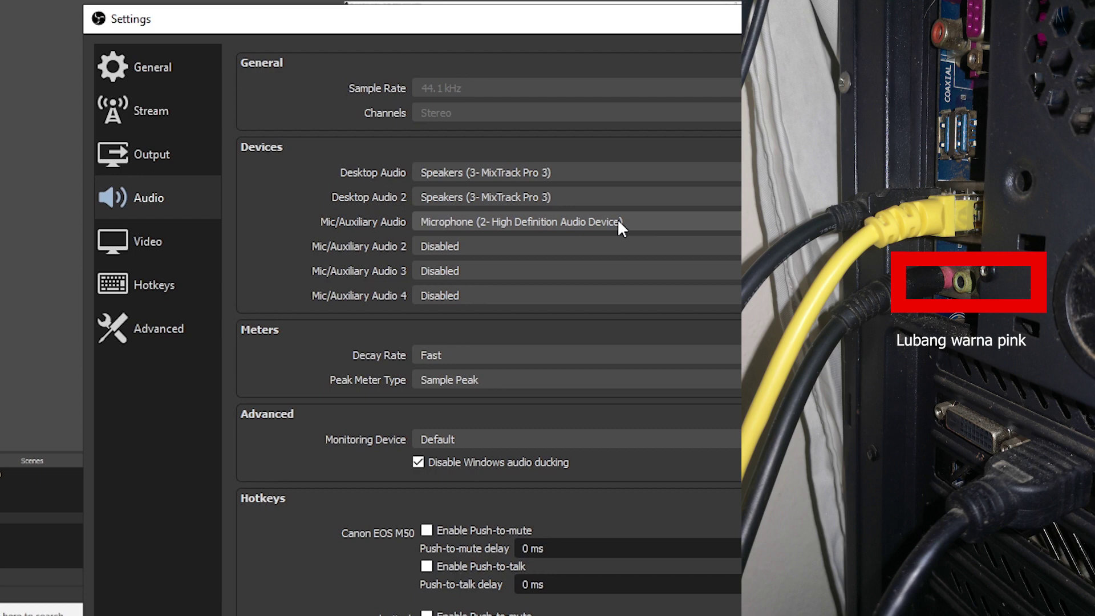
left_click(619, 223)
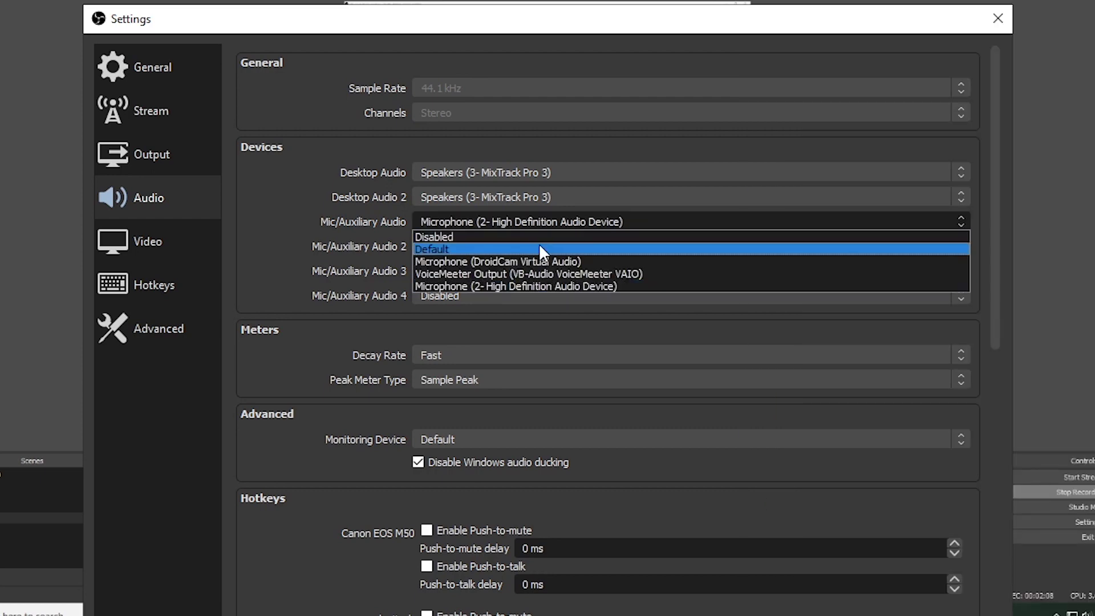
left_click(499, 286)
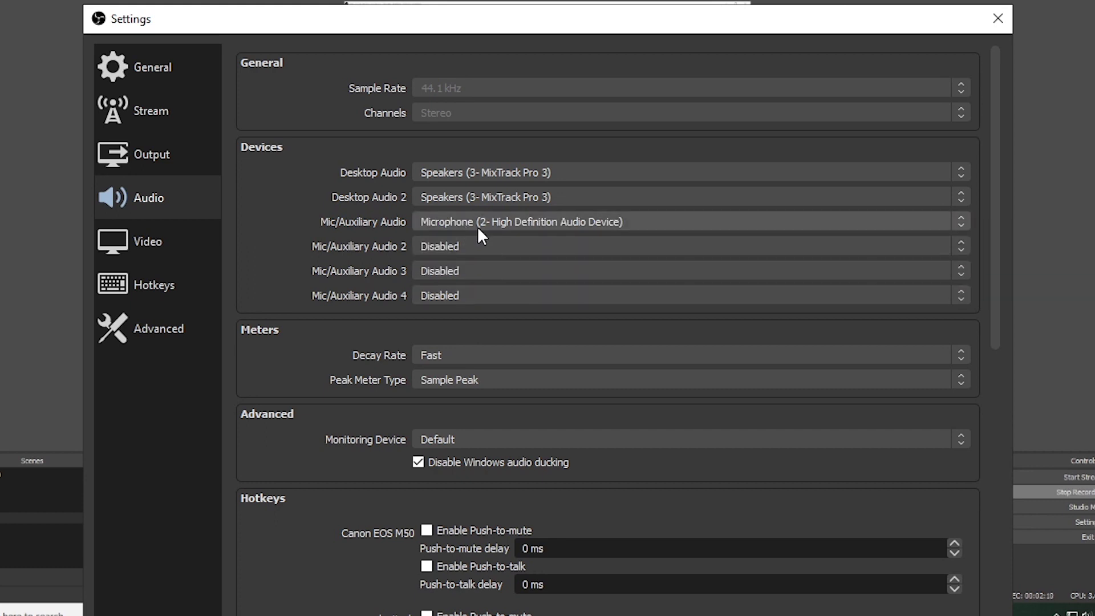
Step: Check the video, hotkey and advanced settings, and accept the OBS settings
left_click(153, 245)
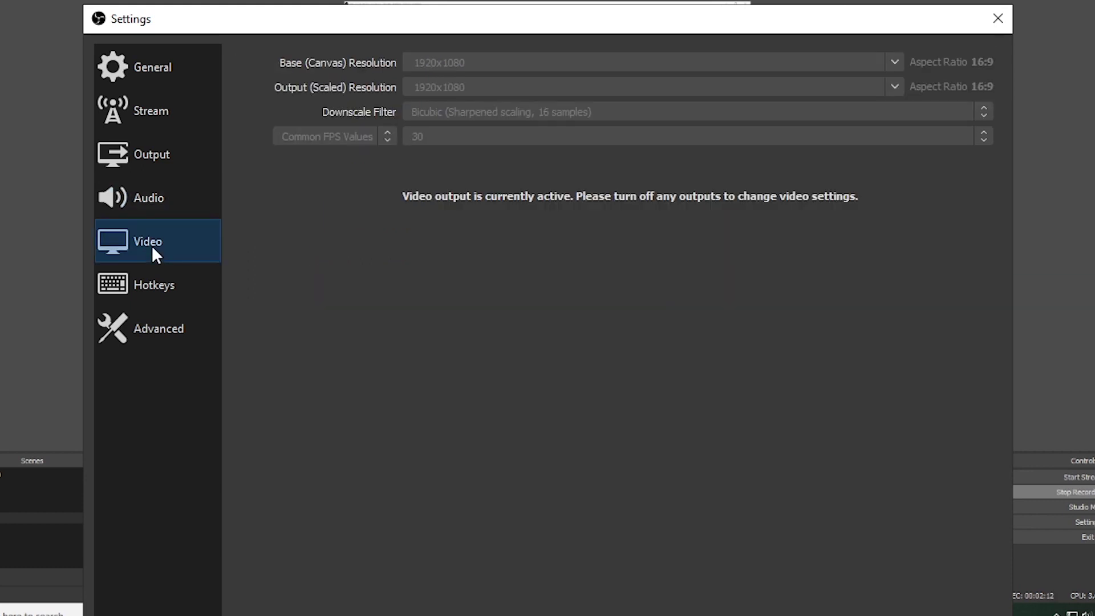
left_click(164, 287)
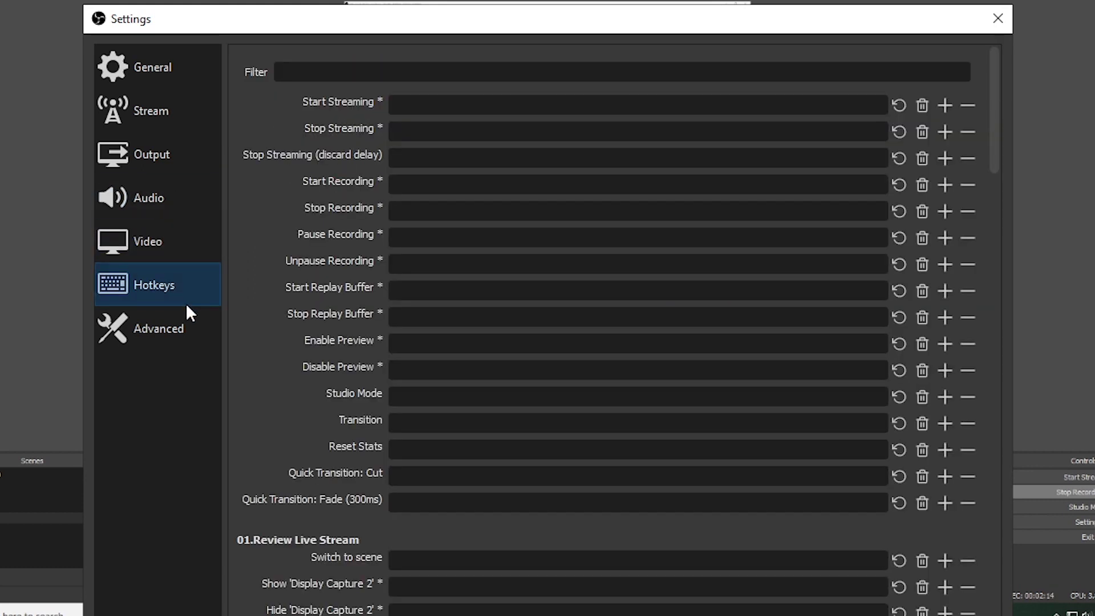
left_click(163, 329)
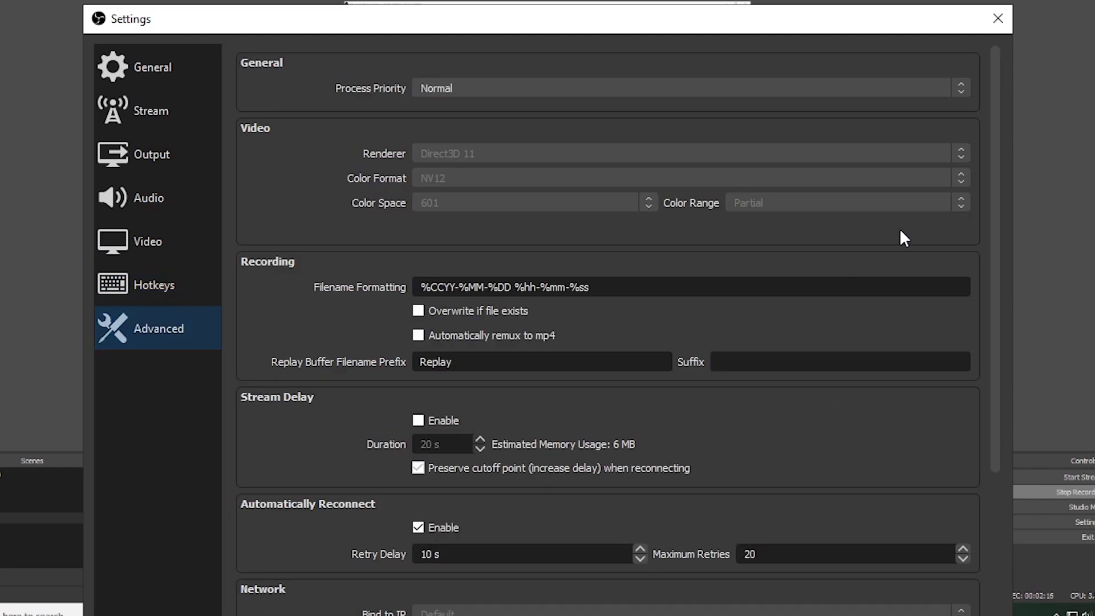
left_click_drag(987, 211, 988, 283)
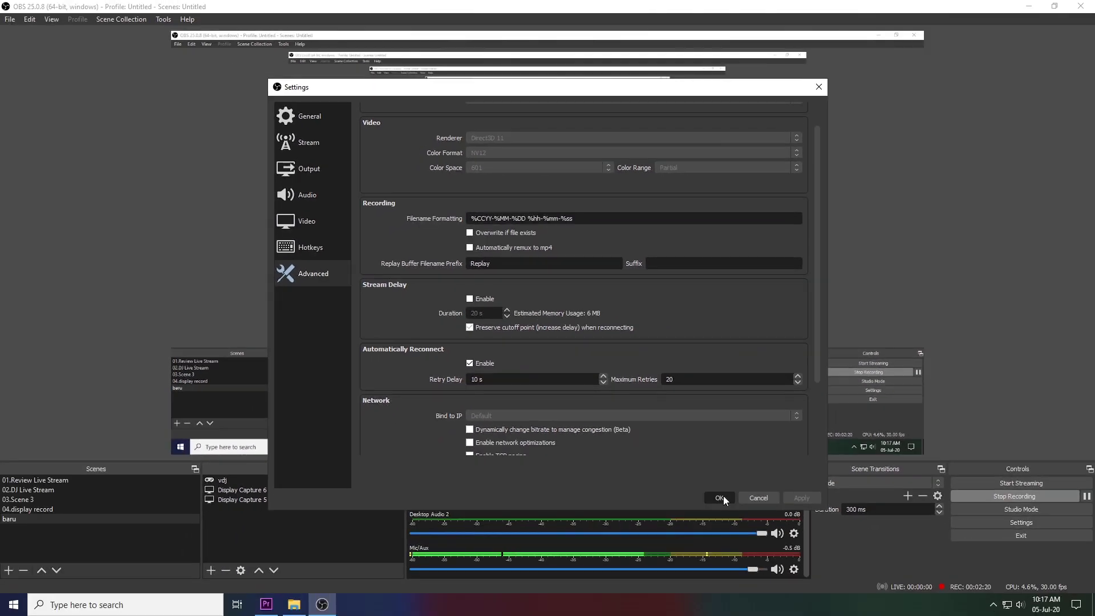
left_click(723, 497)
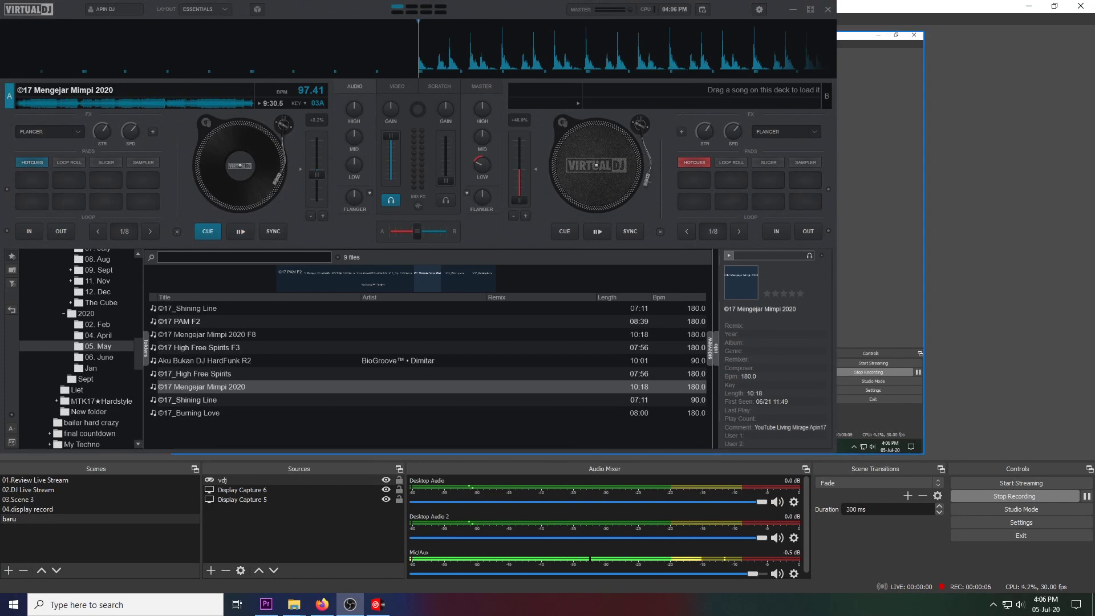
Step: Play the loaded track Mengejar Mimpi 2020 in VirtualDJ and watch the desktop audio levels in the OBS mixer
key("space")
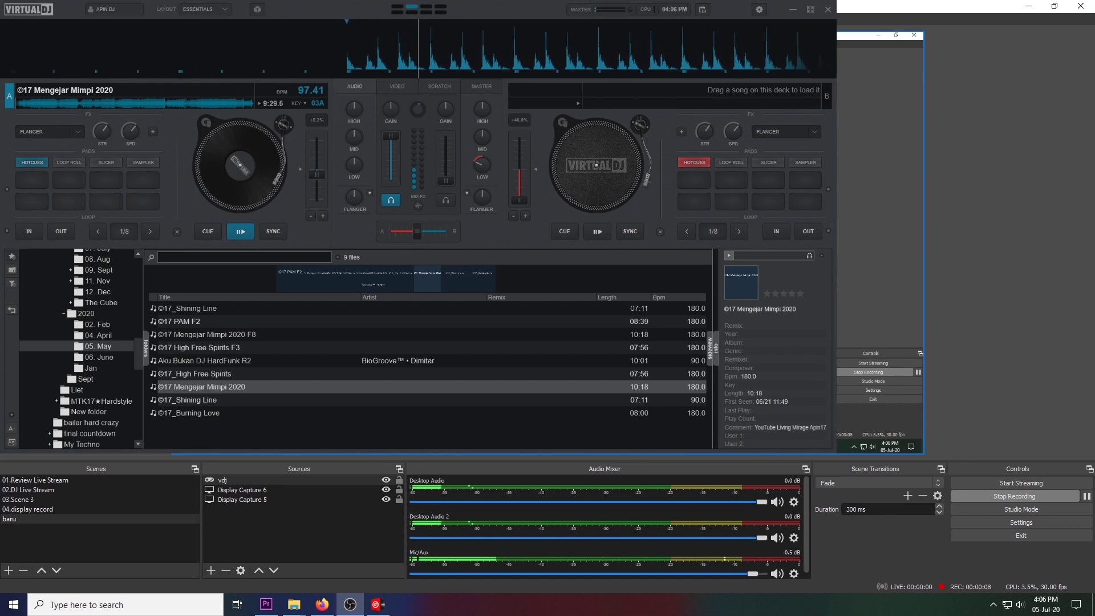
left_click(449, 501)
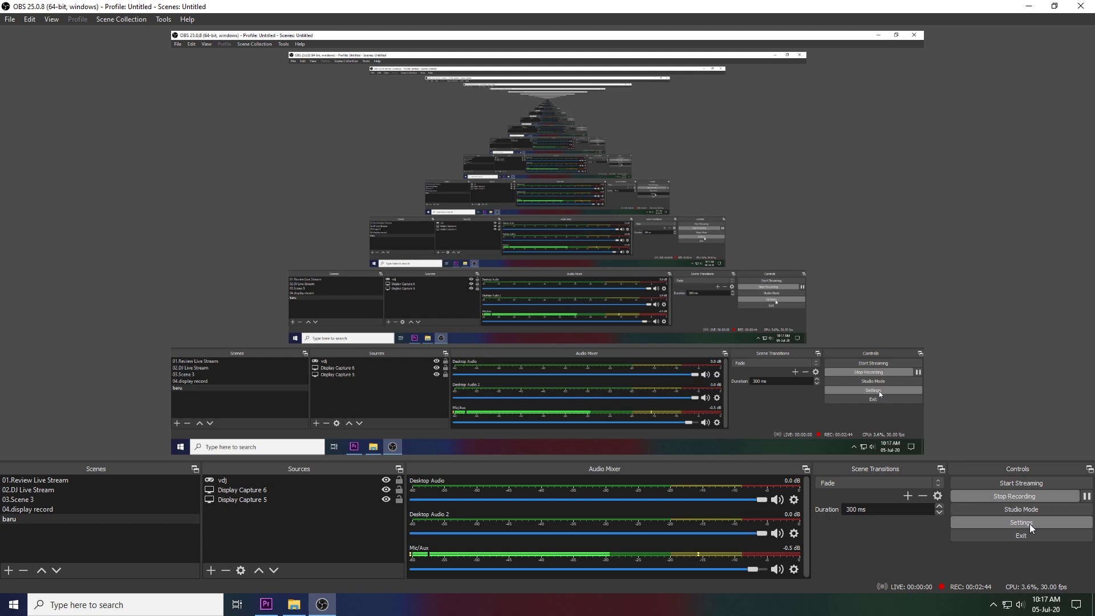
Step: Reopen the OBS settings and examine the stream server URL and stream key fields
left_click(1021, 522)
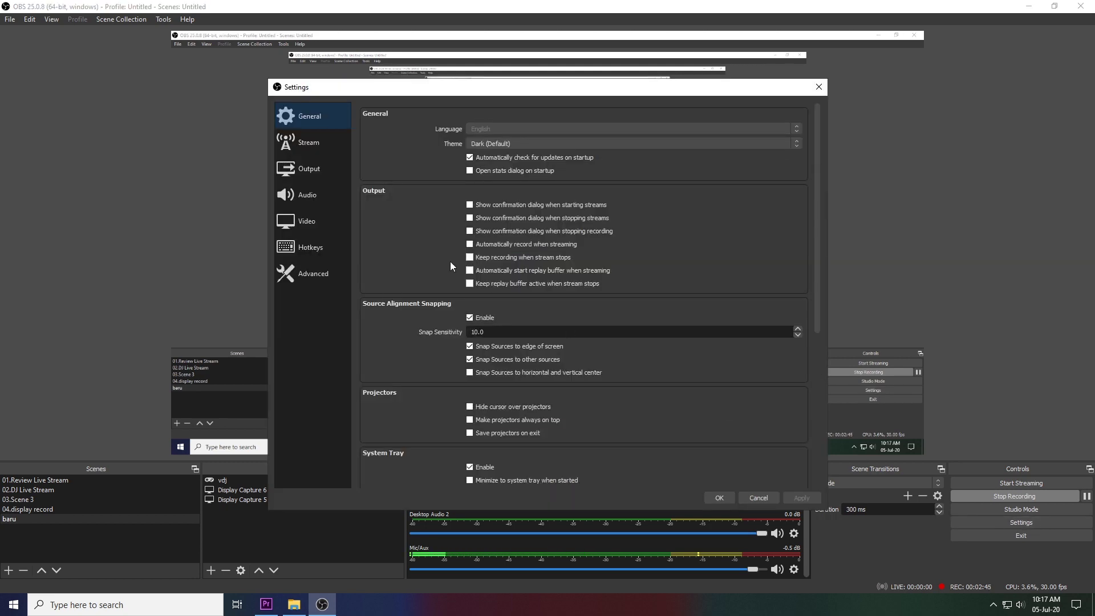
left_click(313, 152)
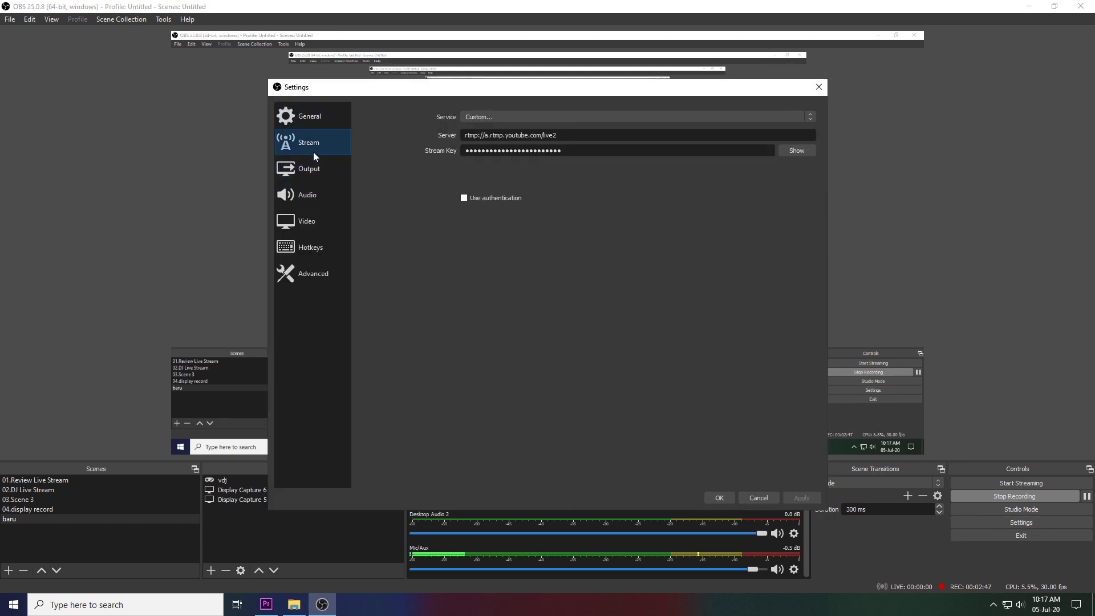
triple_click(575, 135)
left_click(576, 136)
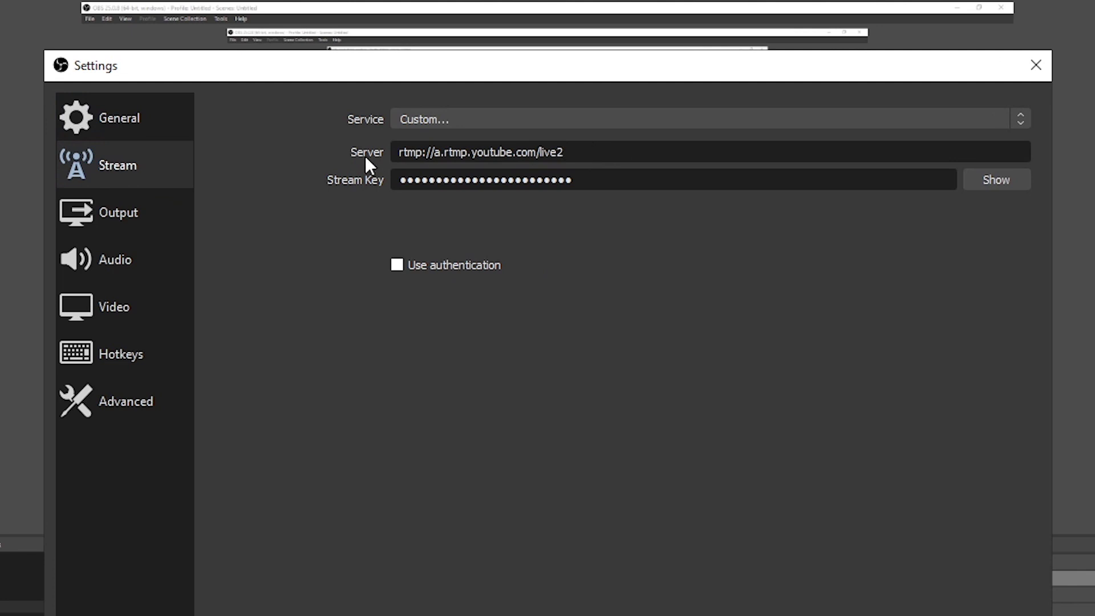
left_click_drag(577, 158, 407, 150)
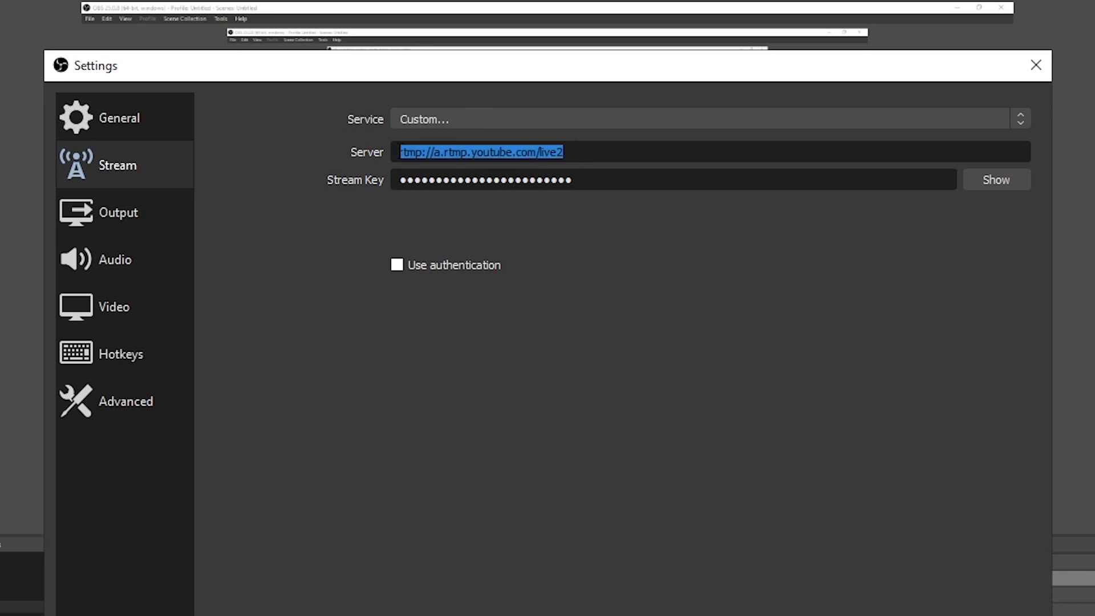
left_click(604, 156)
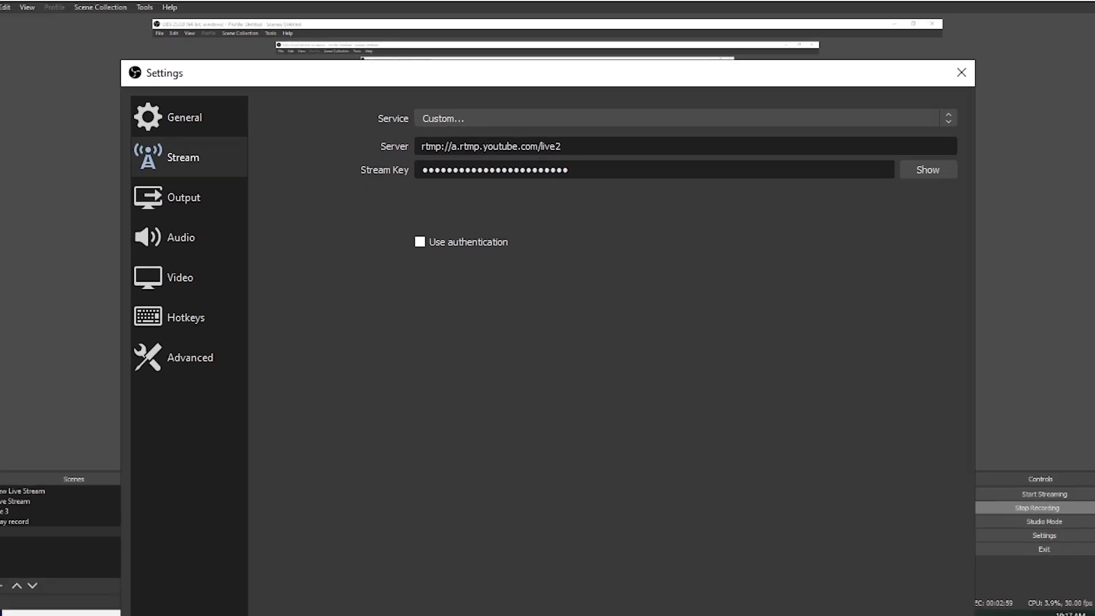
Step: Show the desktop, open YouTube in Firefox and start a new live stream without reusing the previous stream's settings
right_click(451, 603)
left_click(522, 534)
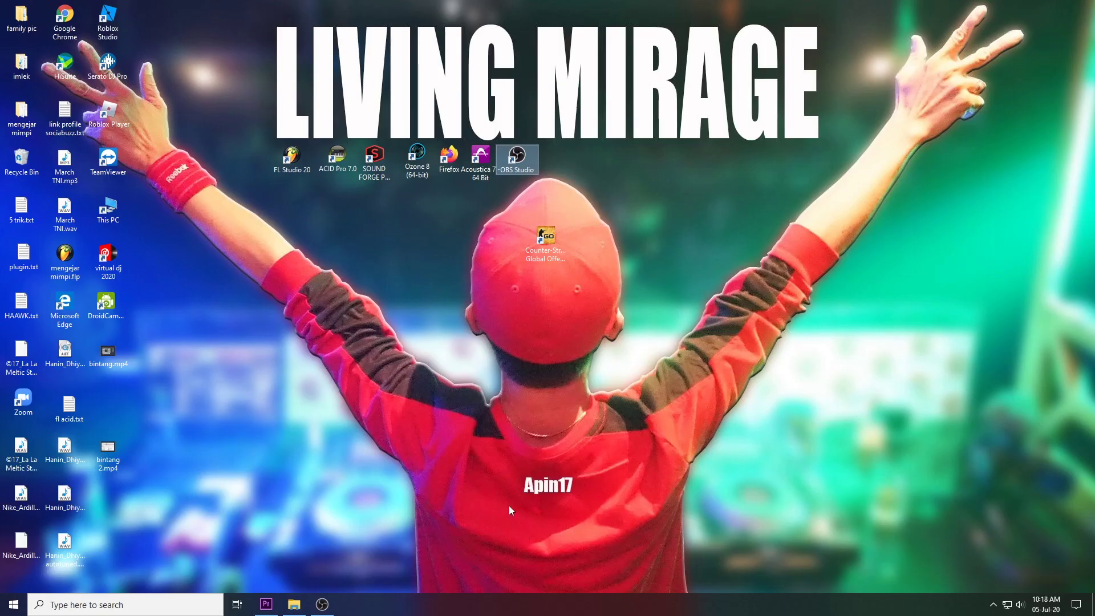
double_click(453, 167)
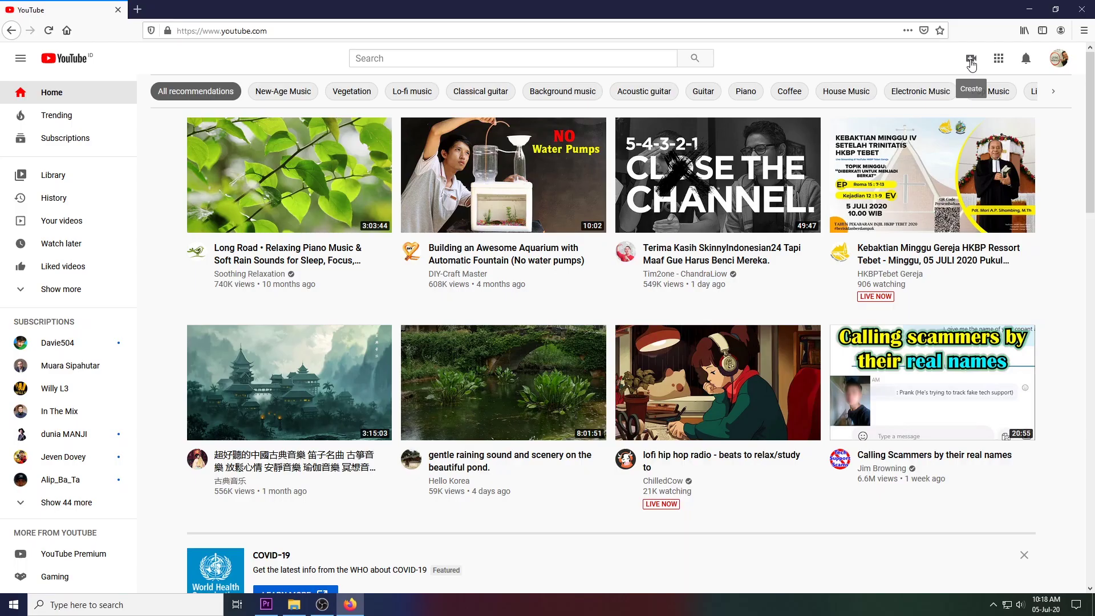
left_click(972, 59)
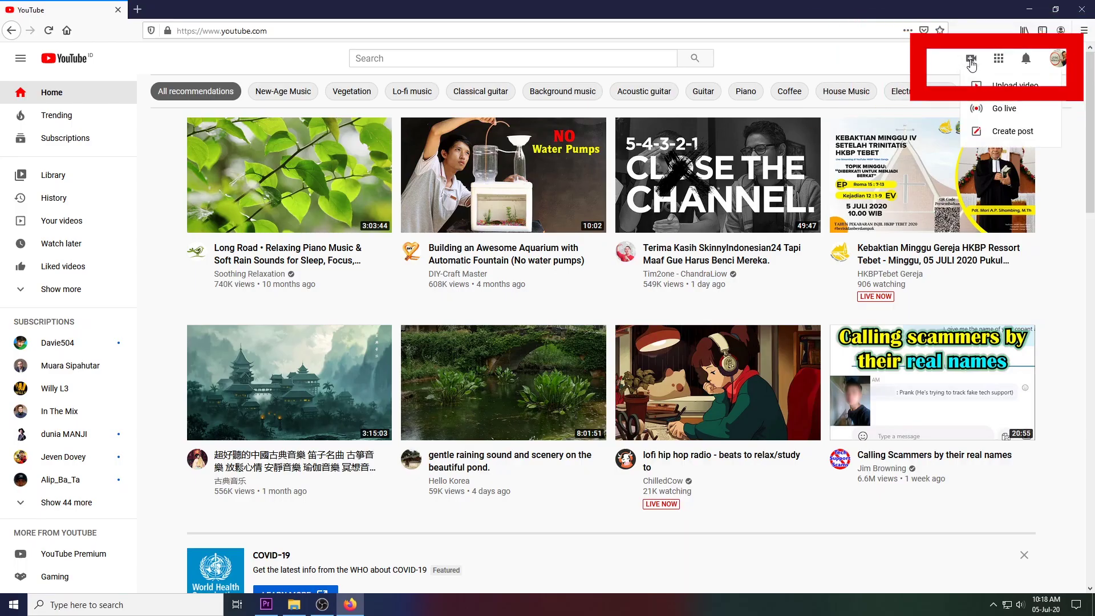
left_click(1000, 115)
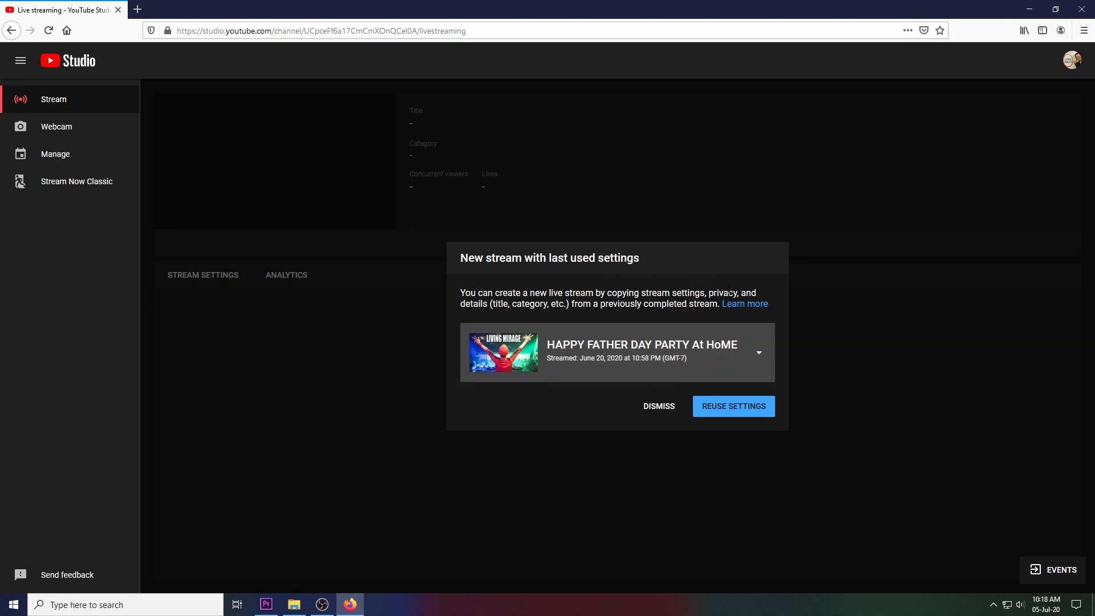
left_click(661, 408)
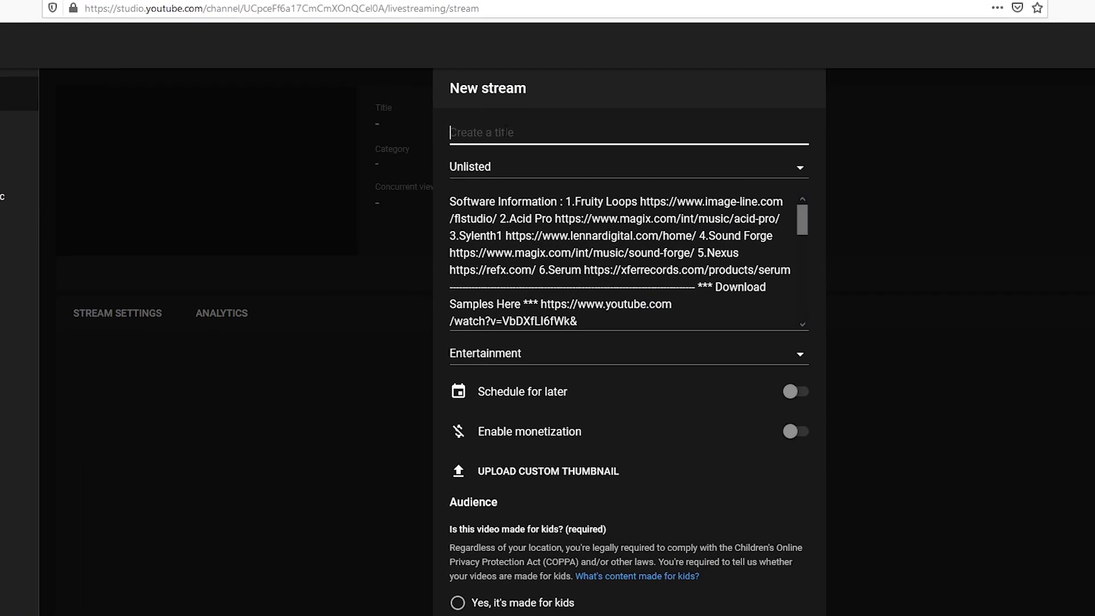
Step: Title the new stream "test obs" and replace its whole description with "selamat datang, happy enjoy"
type("test obs")
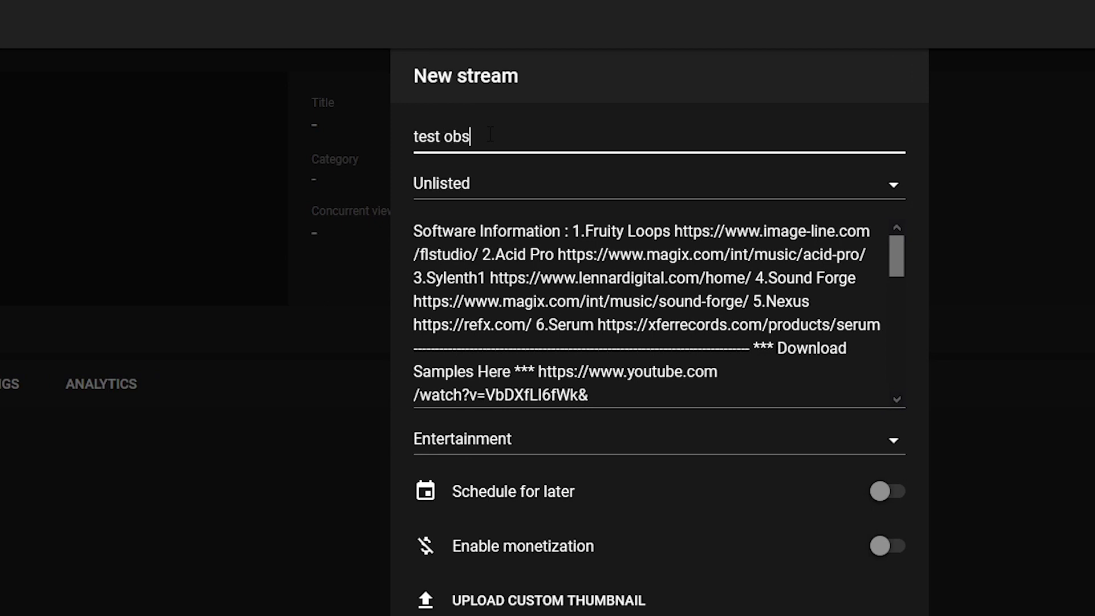
key("Tab")
left_click_drag(419, 225, 679, 422)
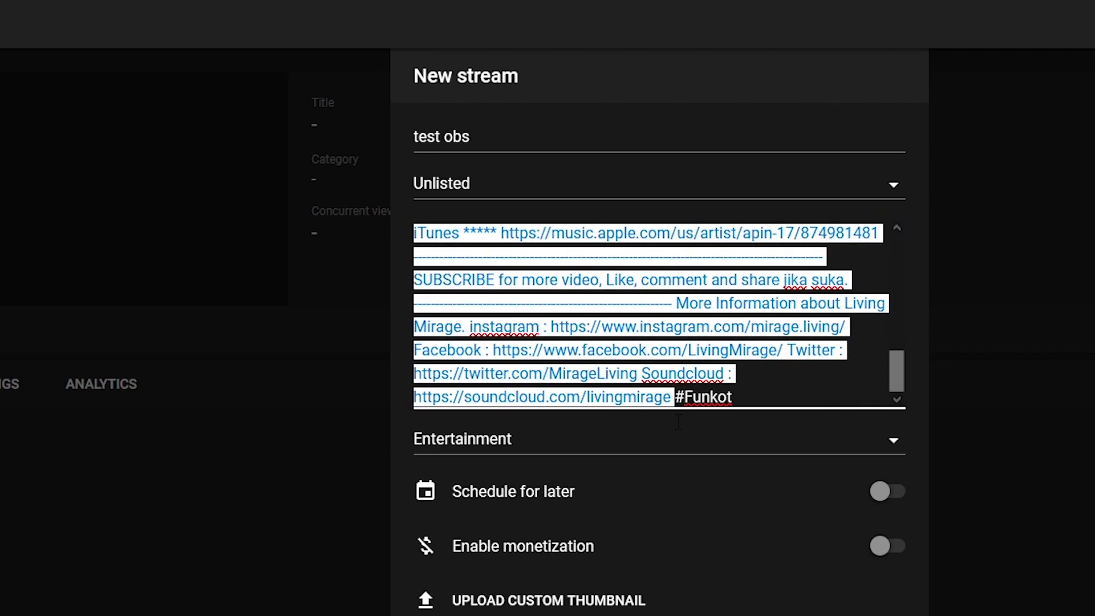
key("BackSpace")
key("ctrl+a")
key("BackSpace")
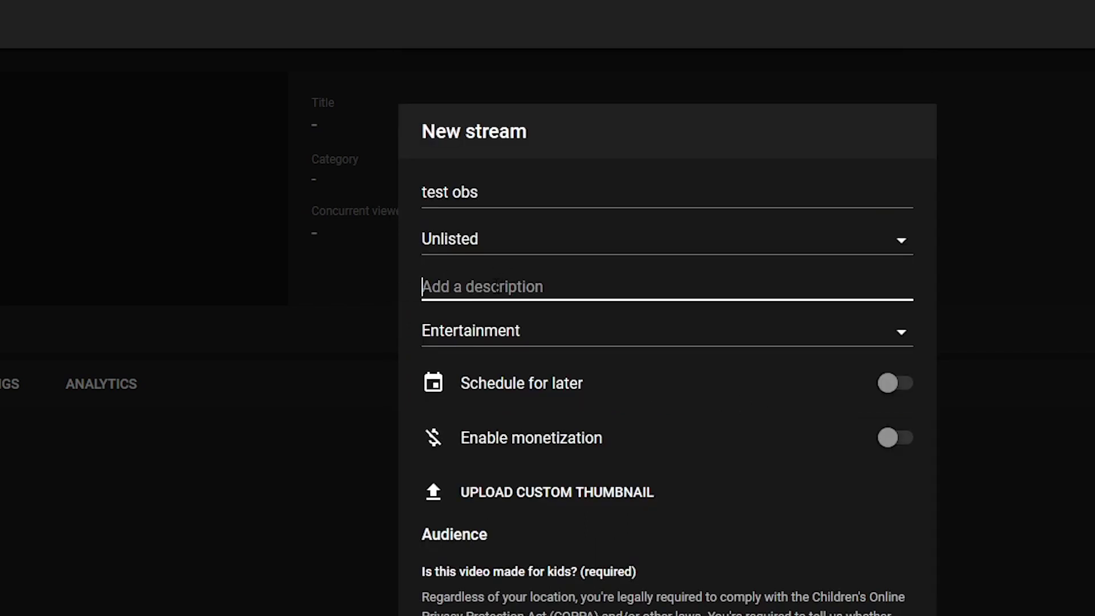
type("selamat datang, happy enjoy")
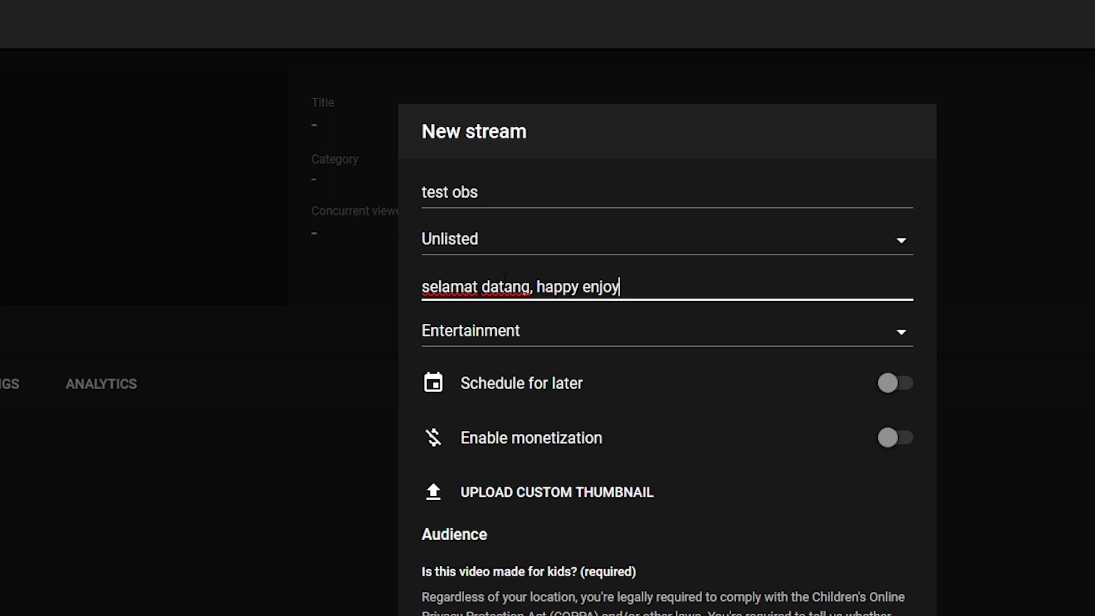
Step: Keep Entertainment as the stream's category and mark the video as not made for kids
left_click(896, 341)
left_click(530, 587)
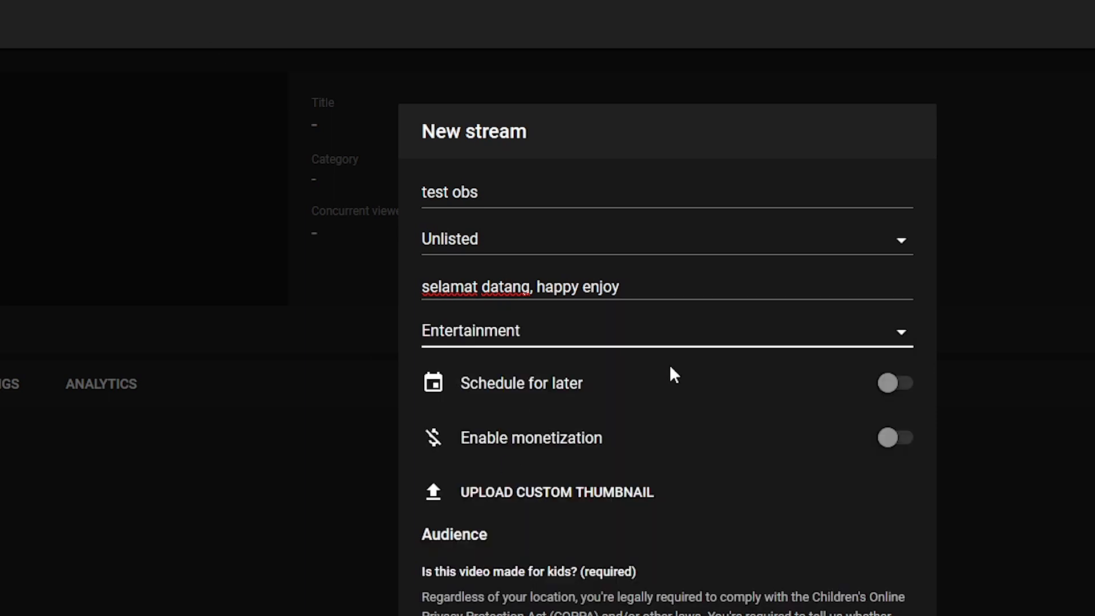
left_click(451, 599)
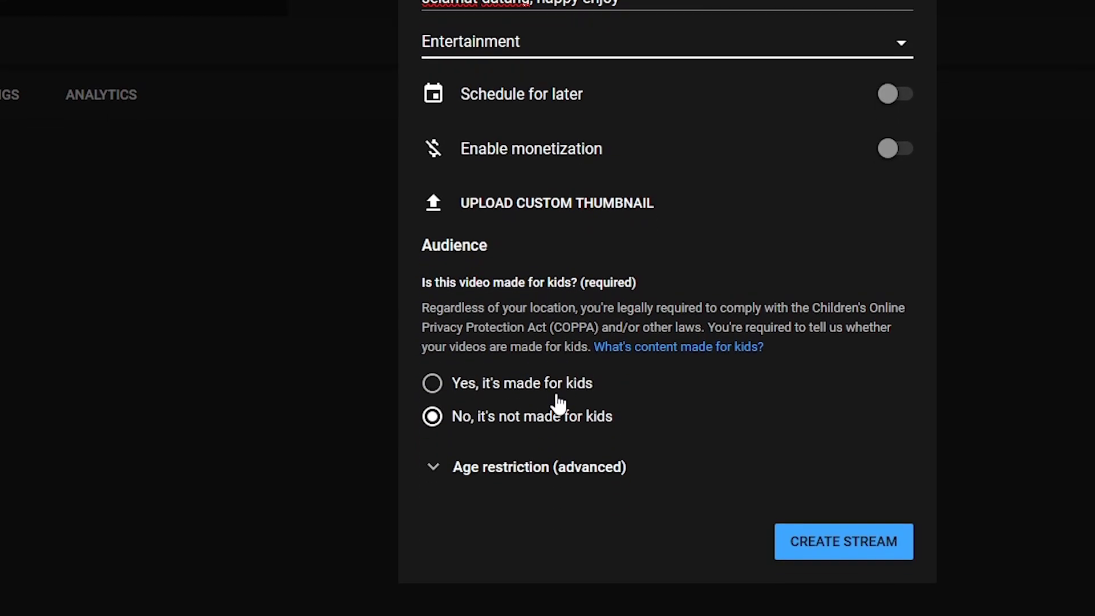
left_click(435, 387)
left_click(433, 448)
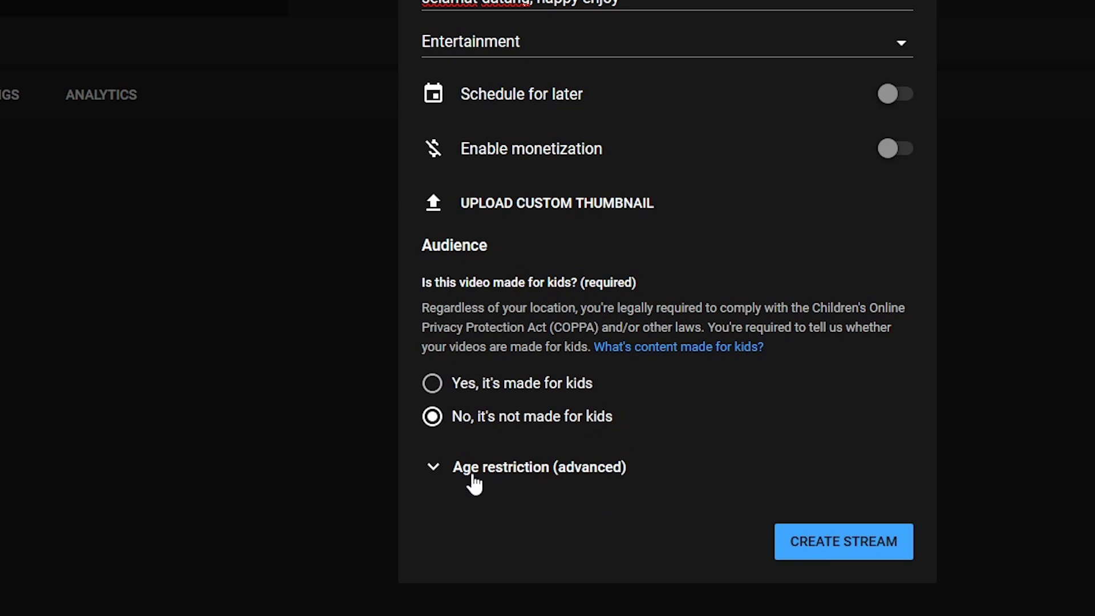
Step: Check the advanced age restriction options without changing them, and create the stream
left_click(454, 469)
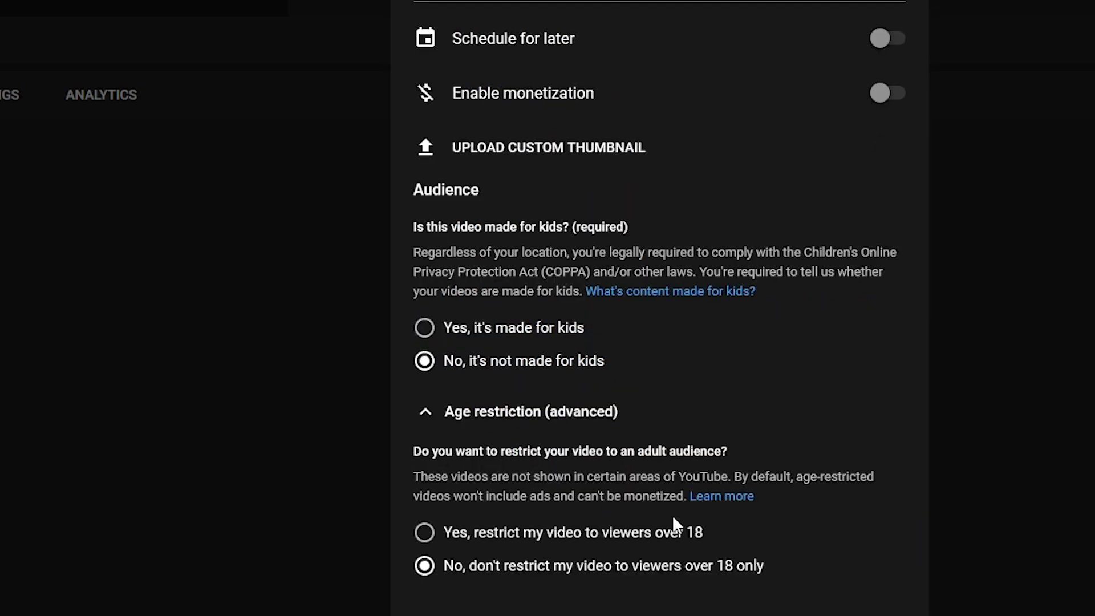
left_click(429, 415)
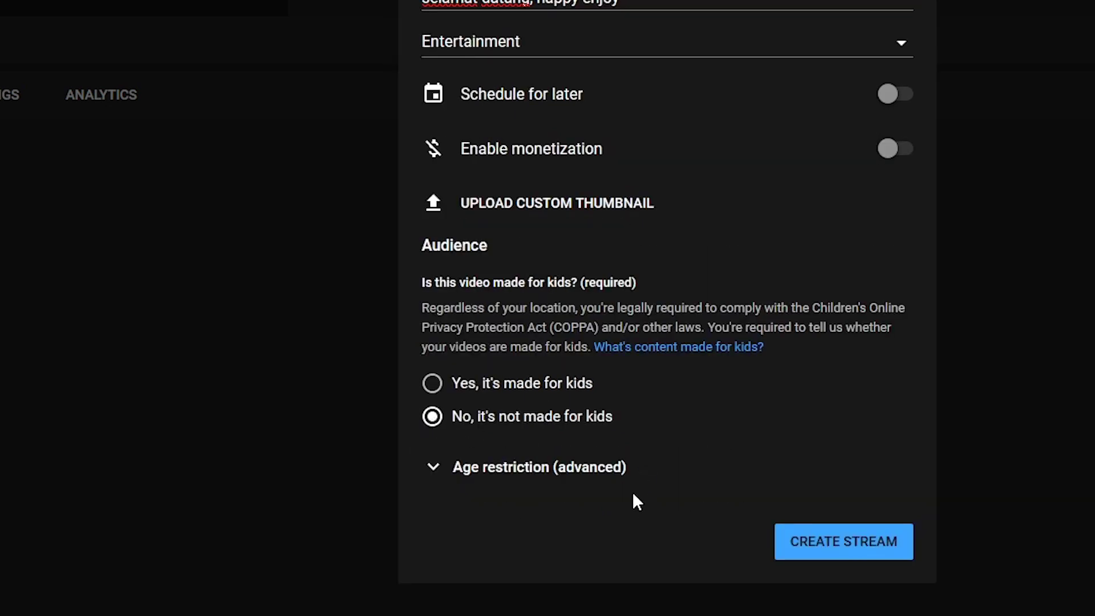
left_click(850, 543)
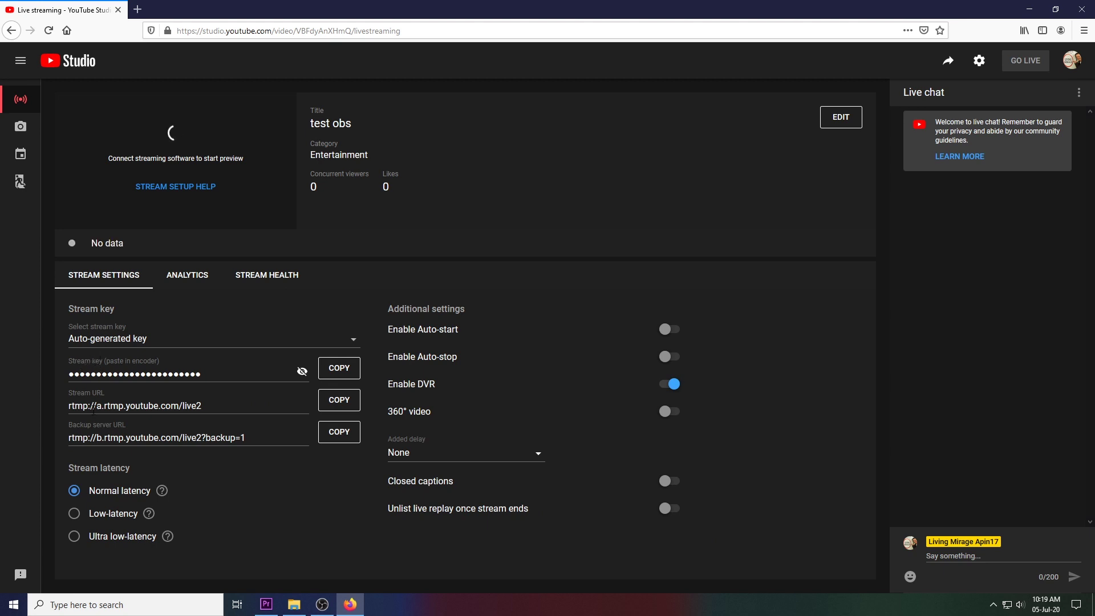
Step: Copy the stream URL from YouTube Studio and paste it as the custom server in the OBS stream settings
left_click_drag(210, 406, 57, 398)
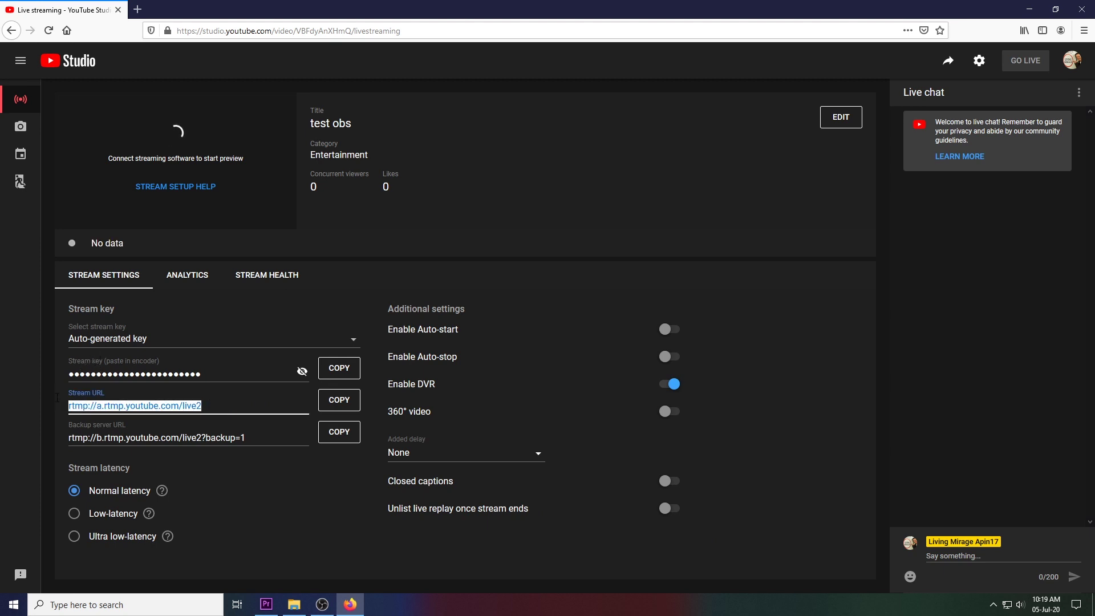
left_click(223, 408)
left_click(347, 408)
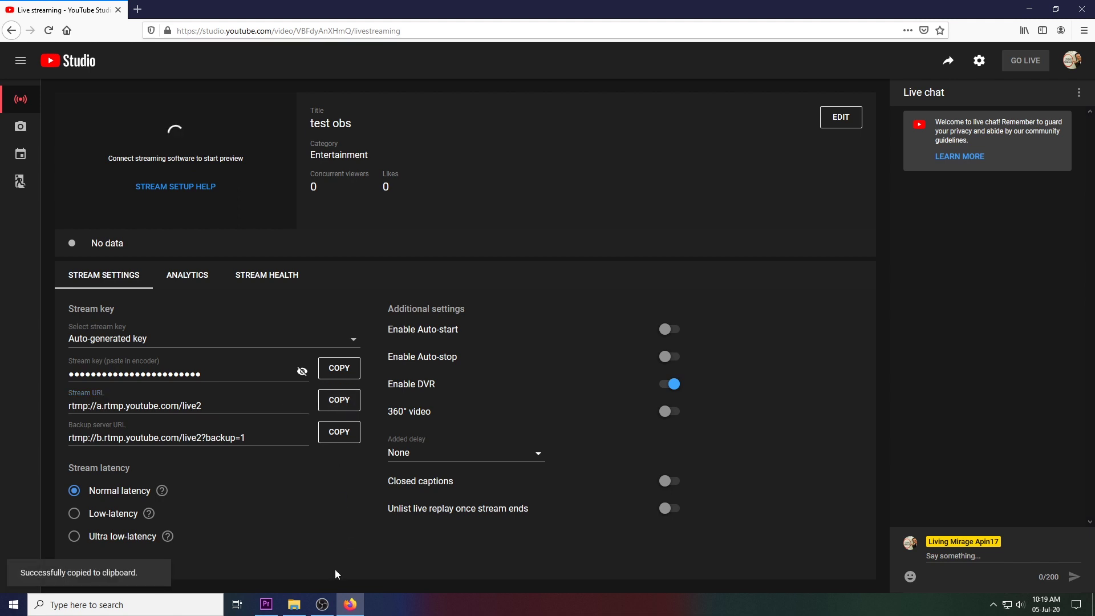
left_click(322, 604)
left_click_drag(574, 138, 416, 151)
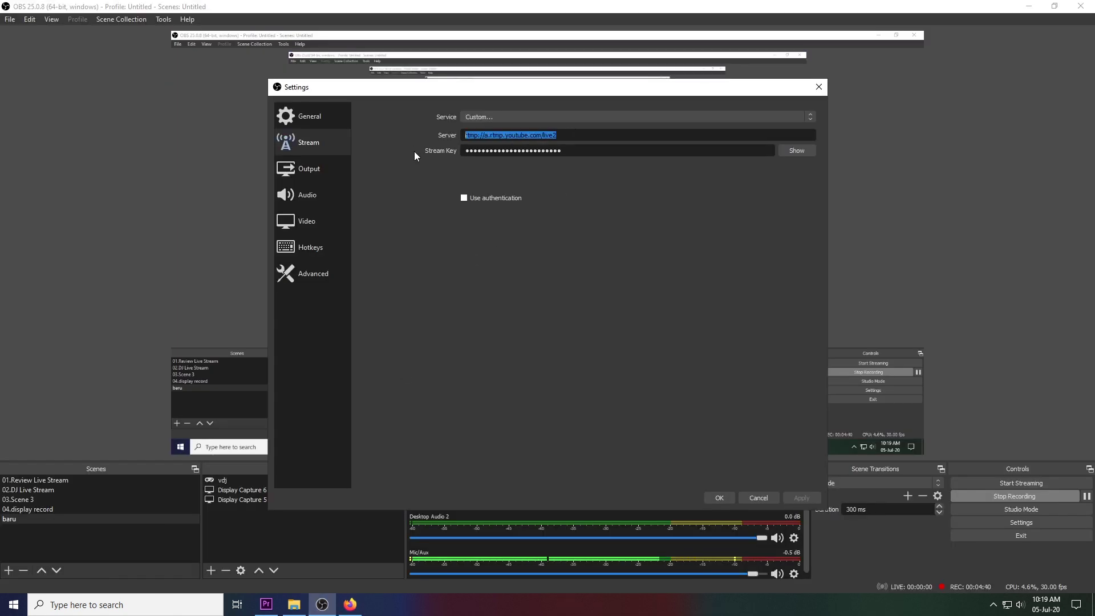
key("ctrl+v")
key("ctrl+a")
Step: Copy the stream key from YouTube Studio, paste it over the stream key in OBS, and accept the settings
left_click(350, 604)
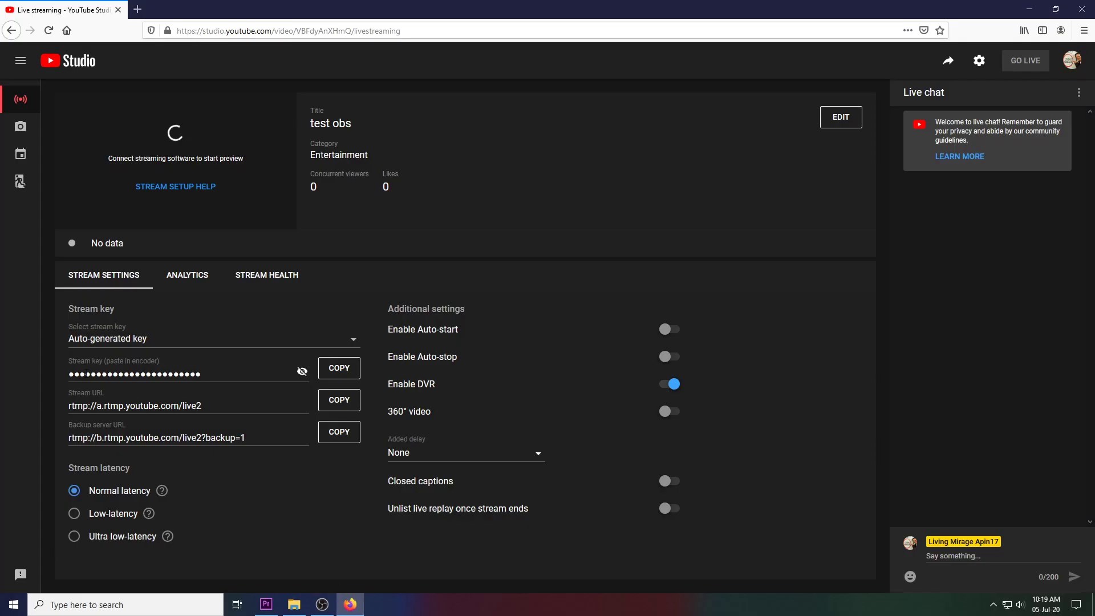
left_click_drag(218, 375, 63, 371)
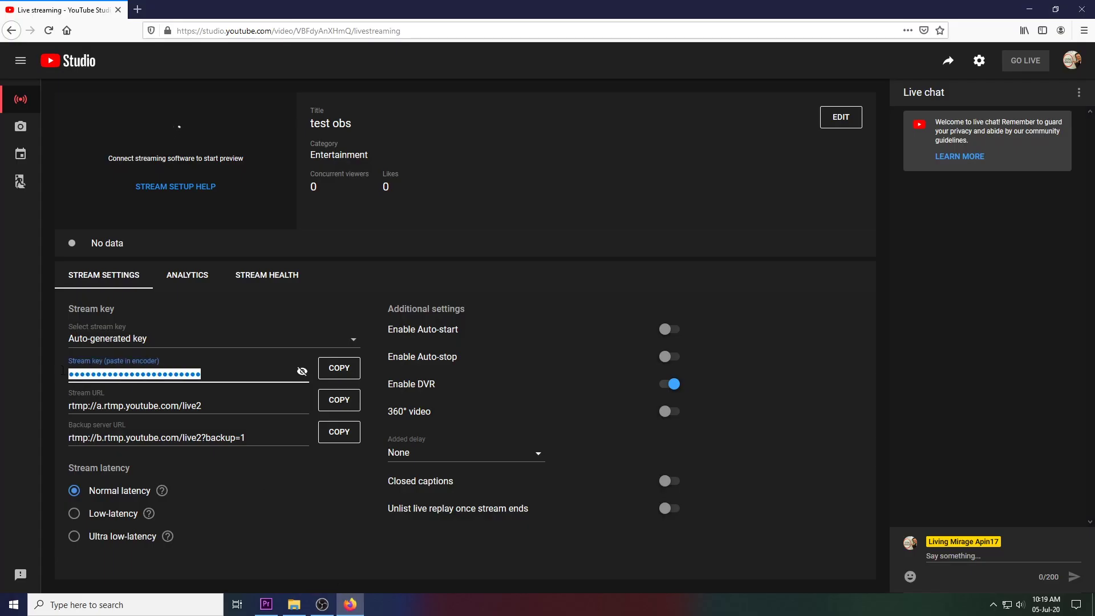
left_click(348, 374)
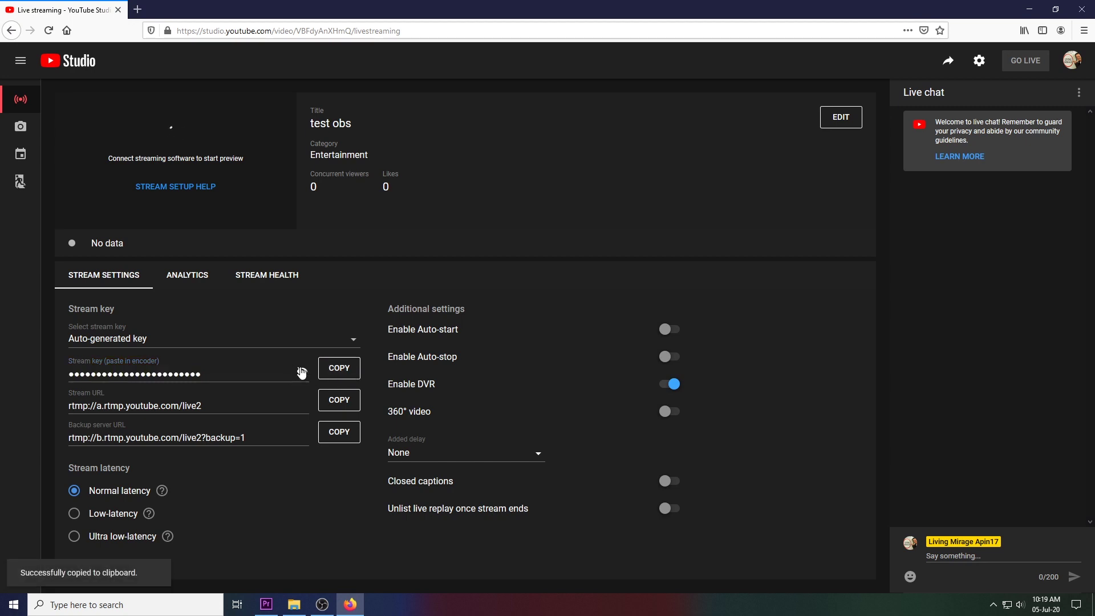
mouse_move(324, 607)
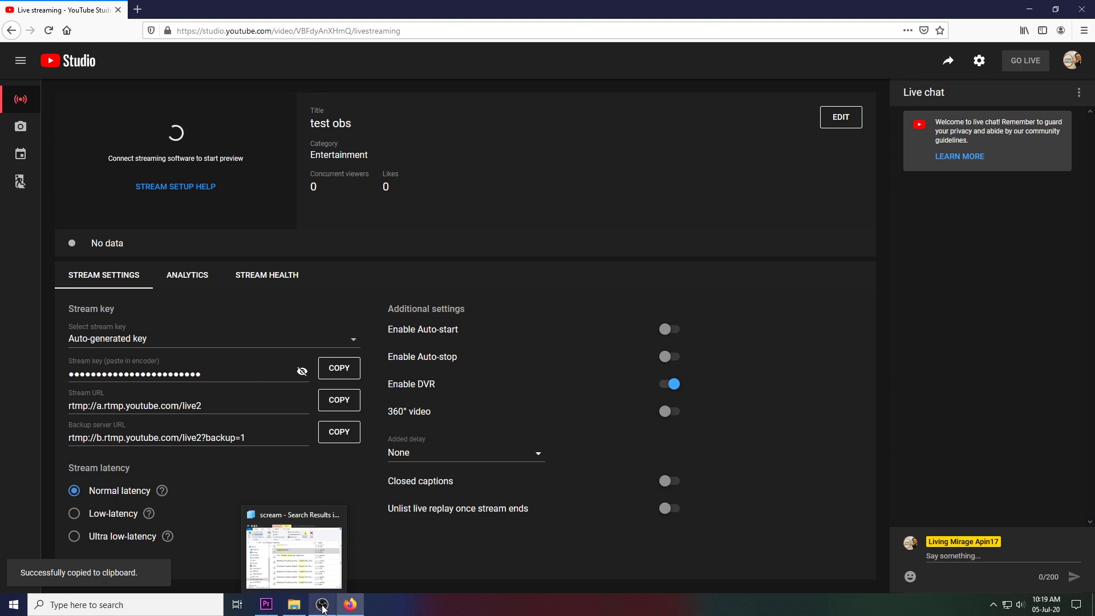
left_click(323, 606)
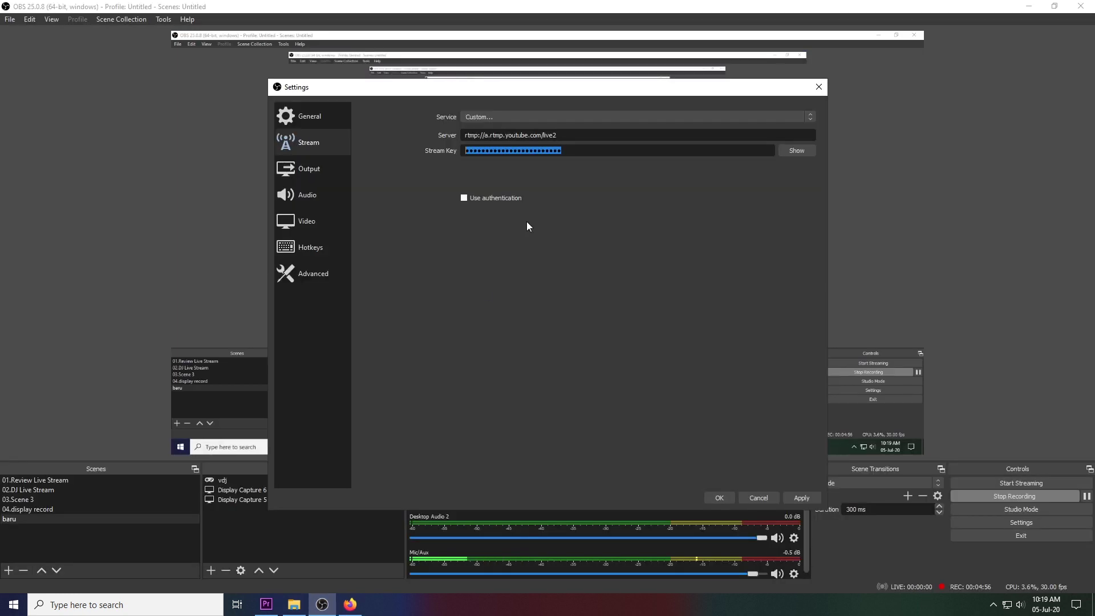
left_click(571, 150)
left_click_drag(572, 150, 444, 163)
key("ctrl+v")
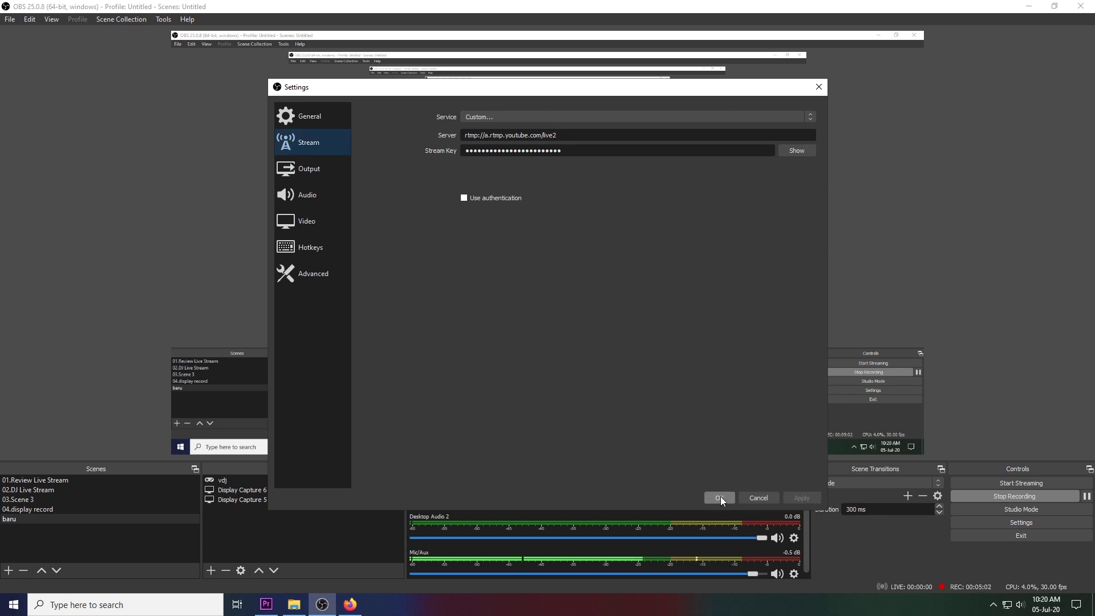
left_click(720, 497)
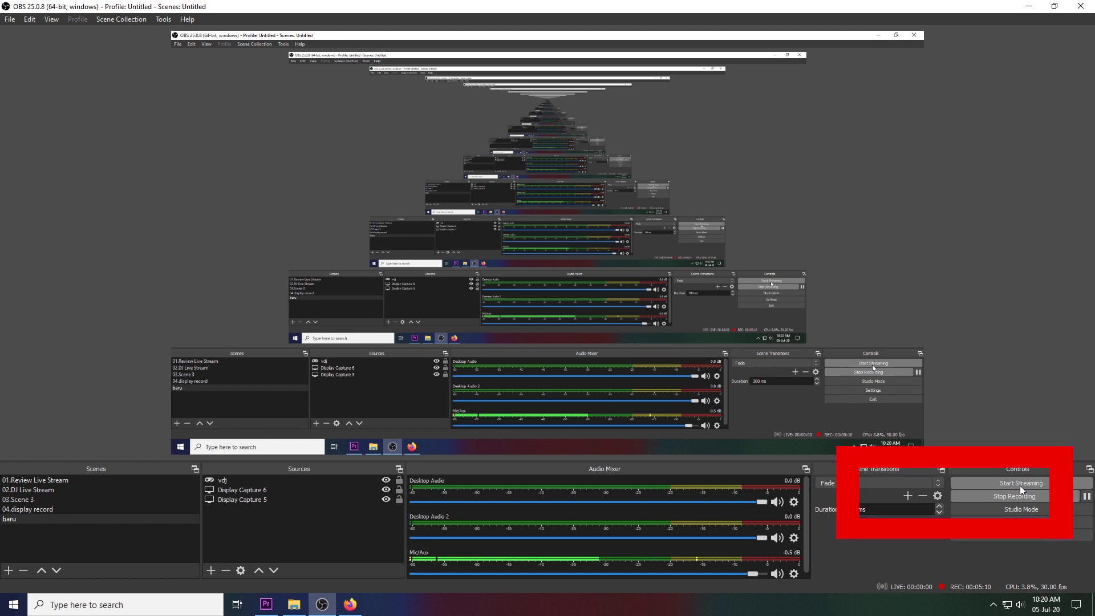
Step: Start streaming from OBS and switch to YouTube Studio in Firefox to check the incoming preview
left_click(1020, 485)
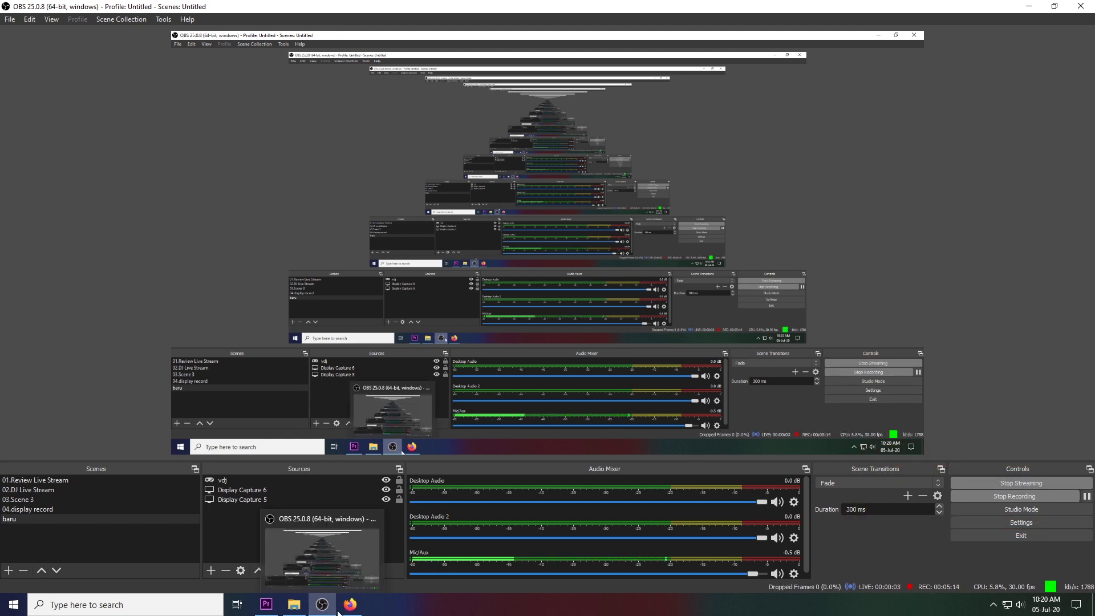
left_click(341, 588)
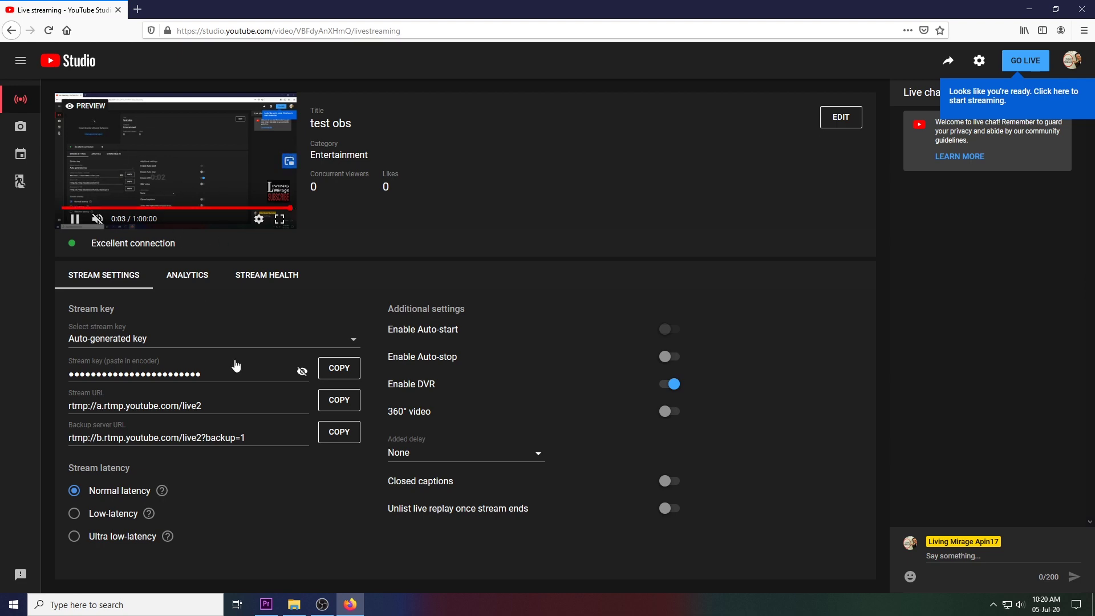
left_click(324, 606)
left_click(351, 604)
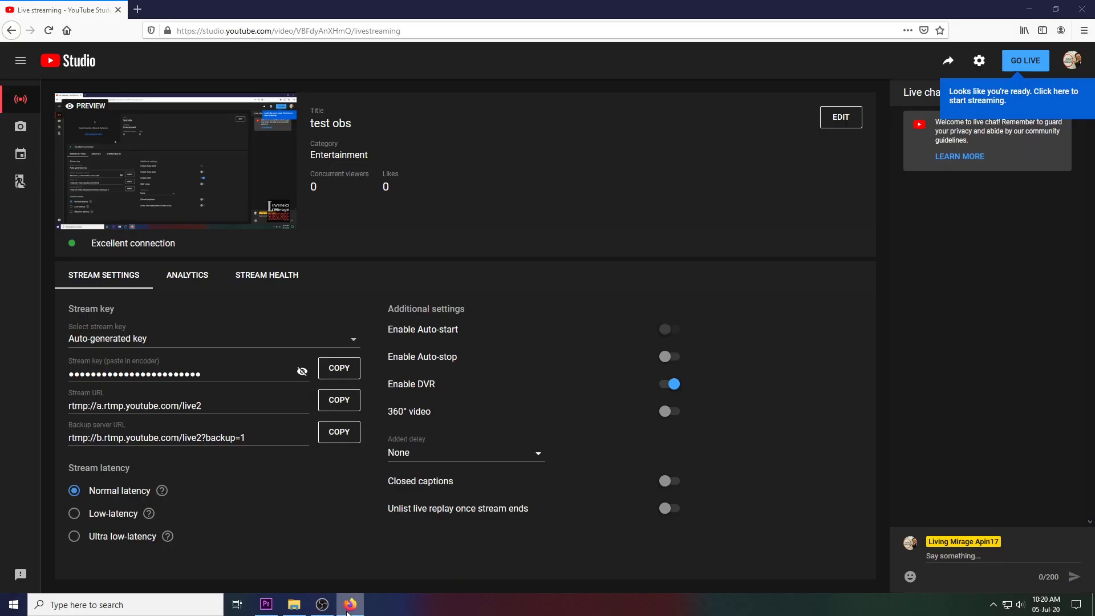
mouse_move(175, 187)
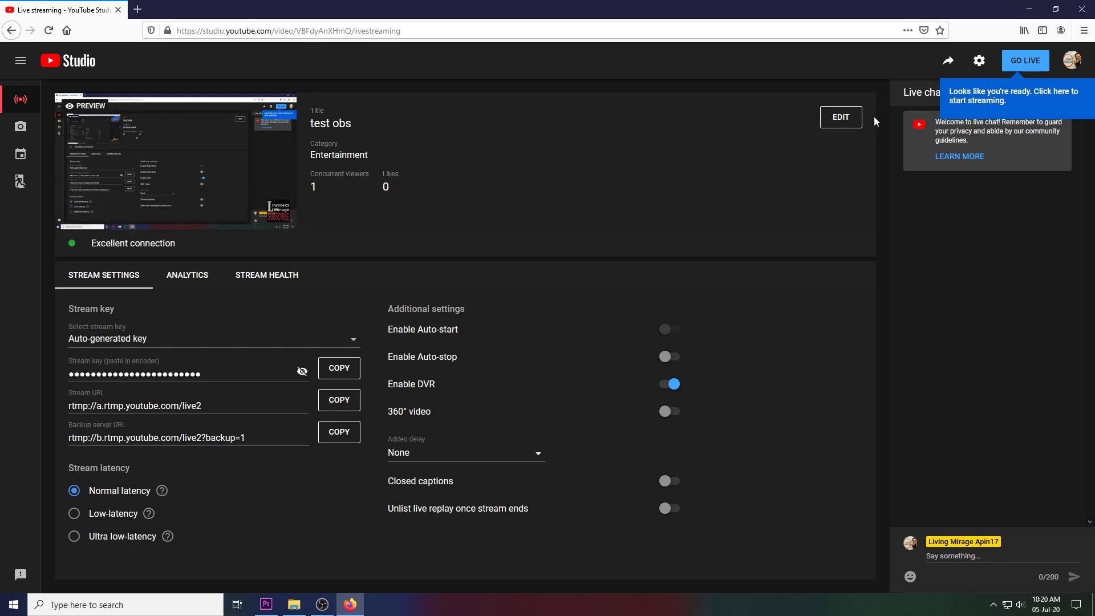
Step: Edit the test obs stream to set its visibility to Public, and save the change
left_click(850, 120)
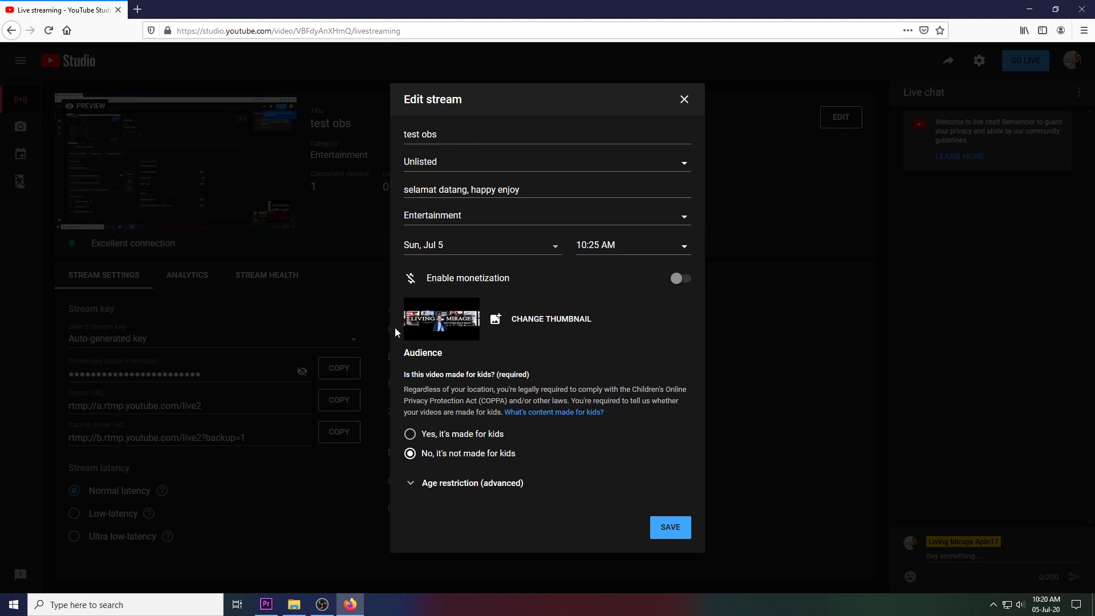
left_click(522, 167)
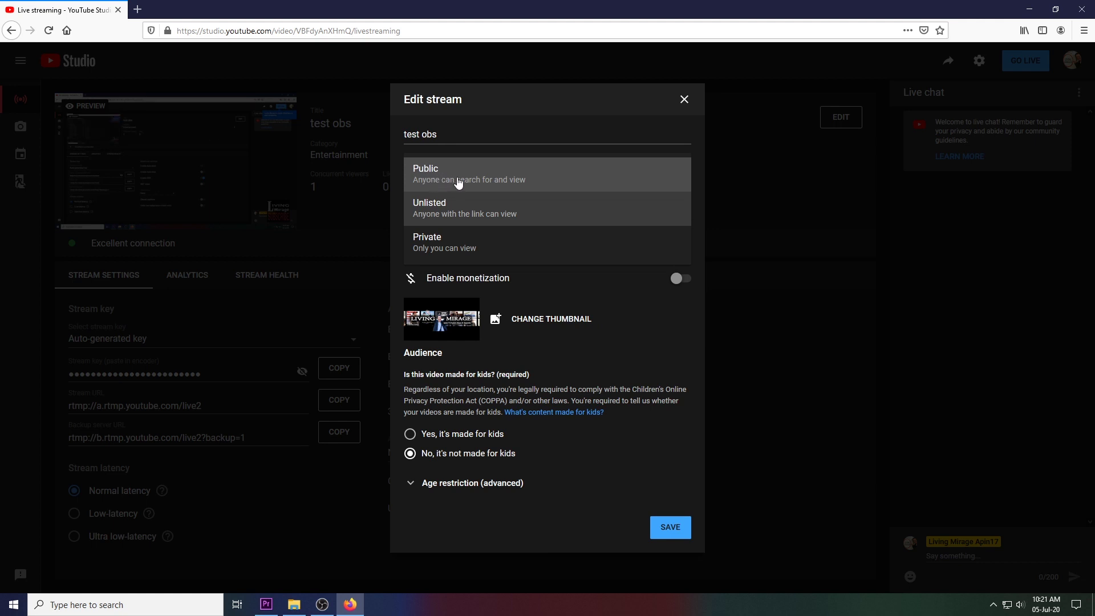
left_click(458, 181)
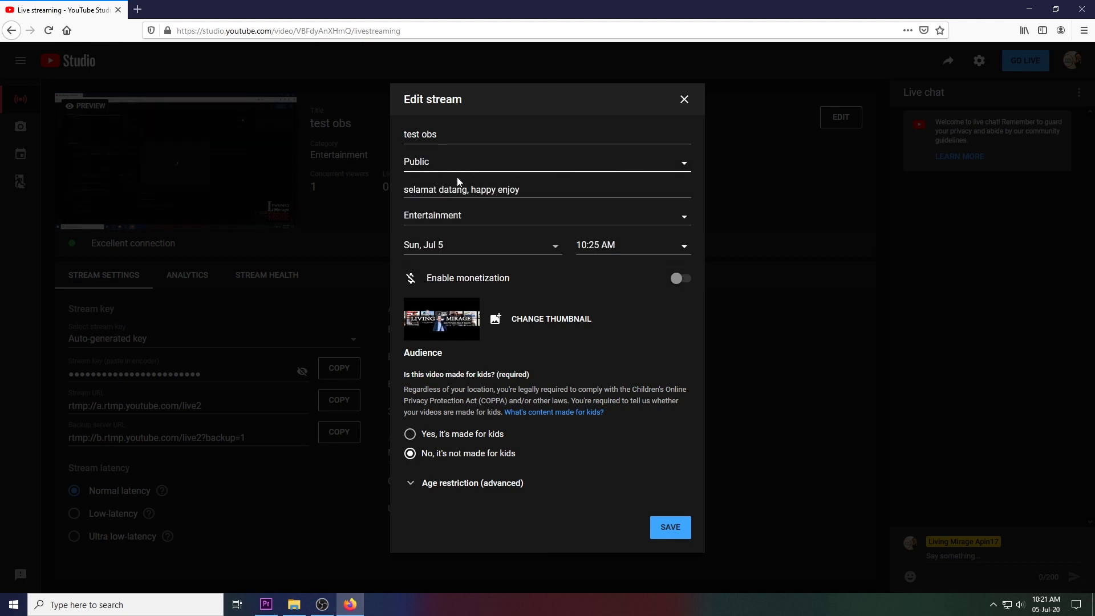
left_click(671, 528)
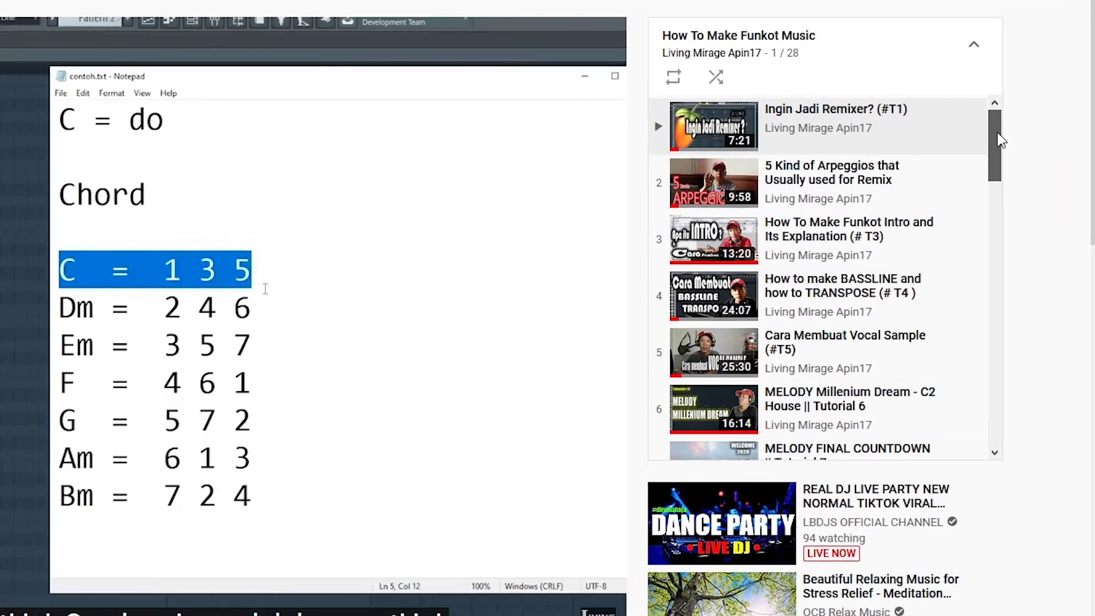
left_click_drag(1026, 163, 1025, 176)
left_click_drag(957, 123, 943, 232)
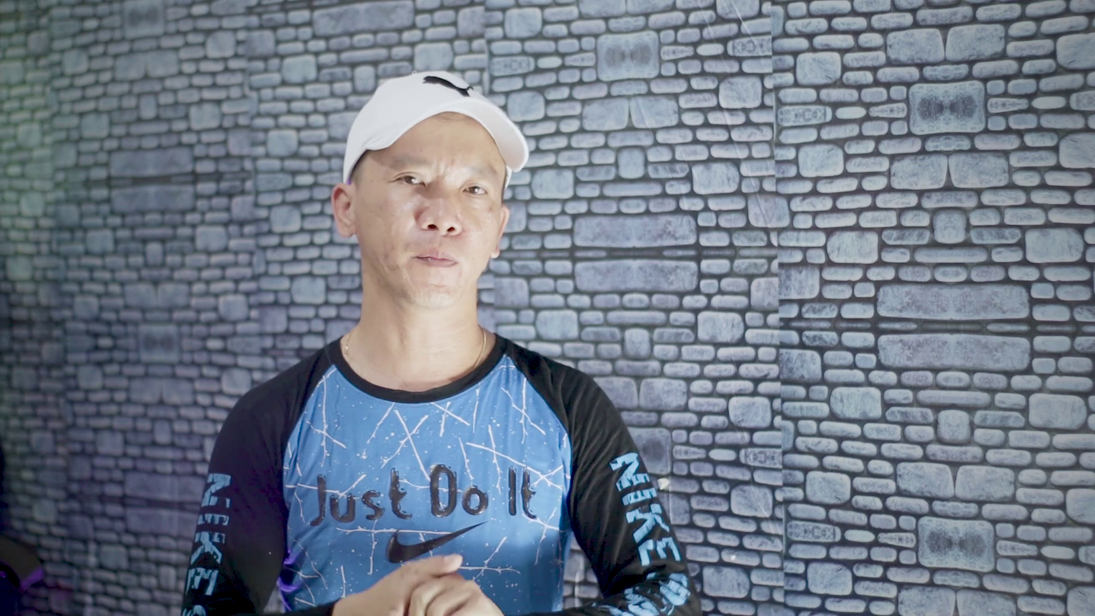